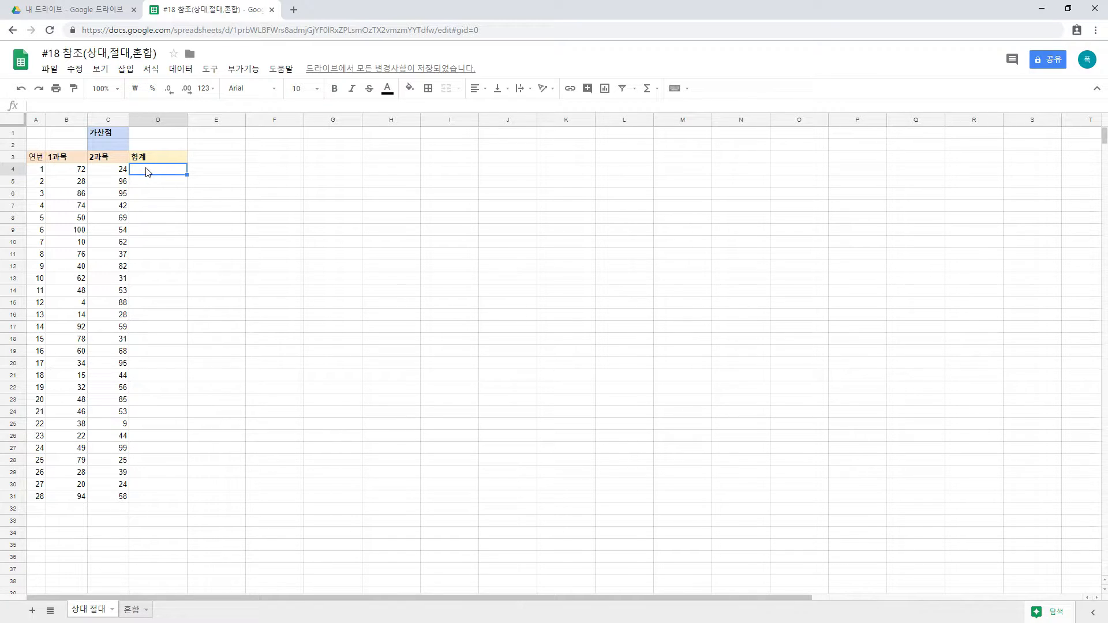
Step: Enter =sum(B4:C4) in D4 to total the two subject scores of the first row
left_click(60, 162)
left_click(98, 161)
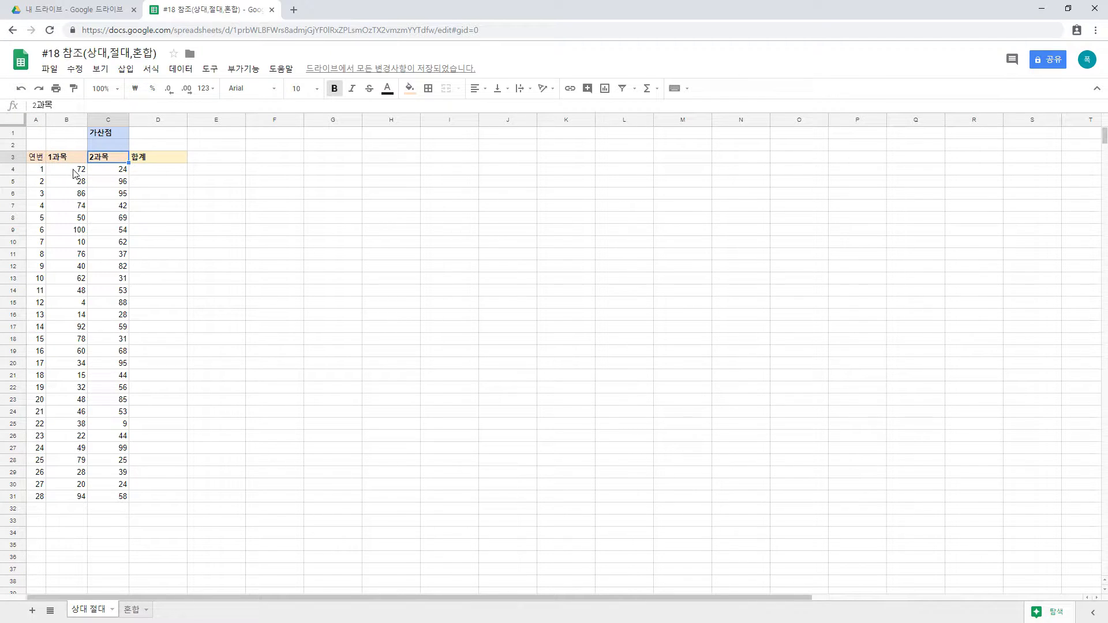
left_click(149, 174)
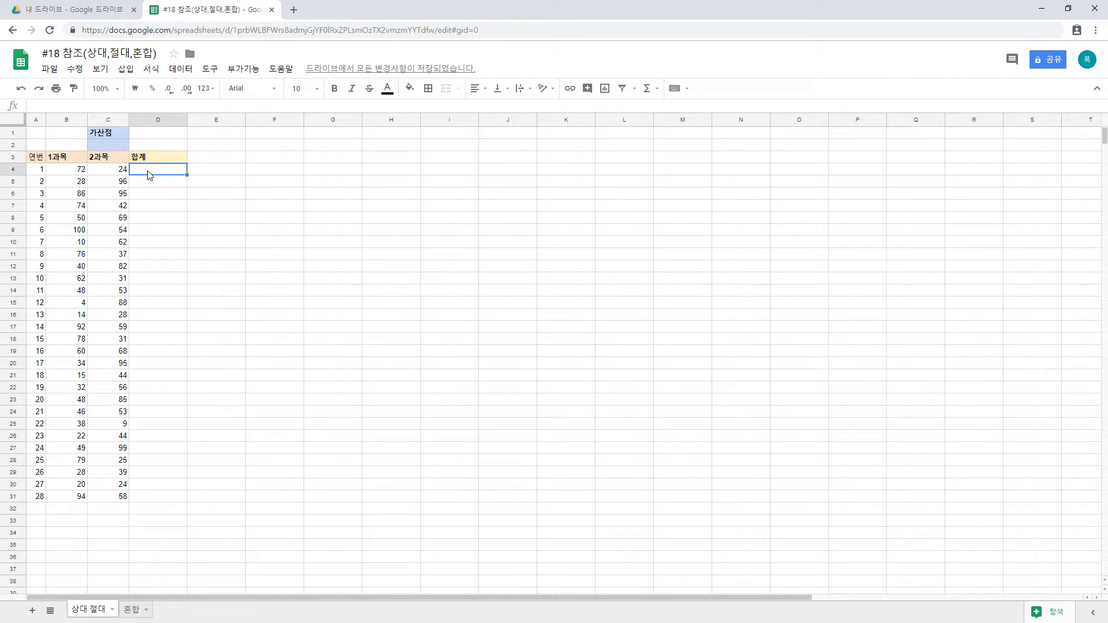
type("=sum(")
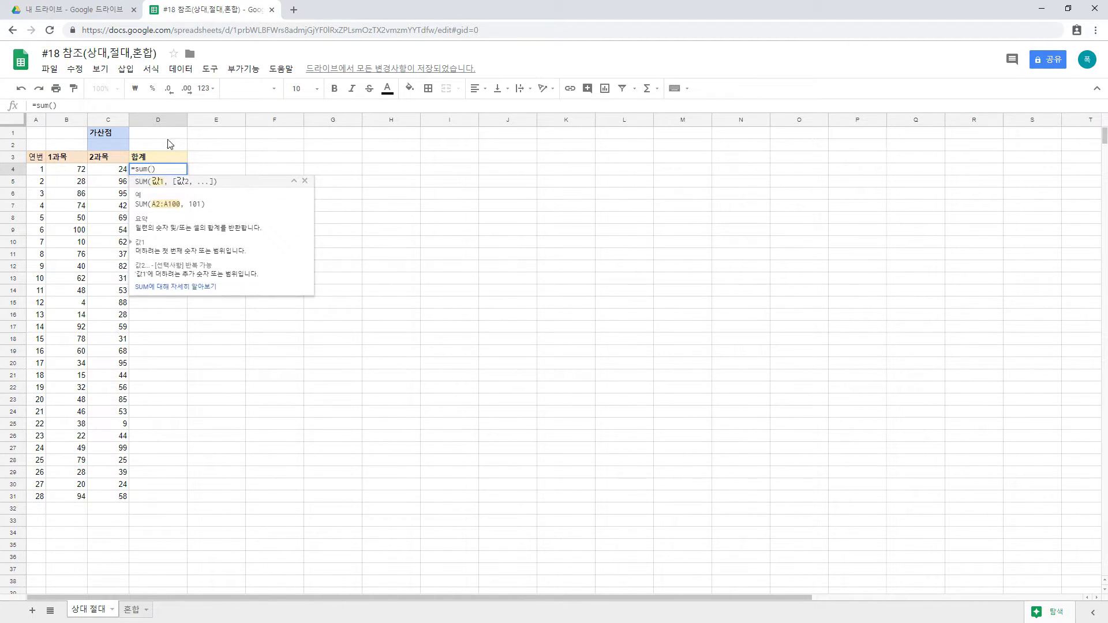
left_click_drag(67, 173, 110, 170)
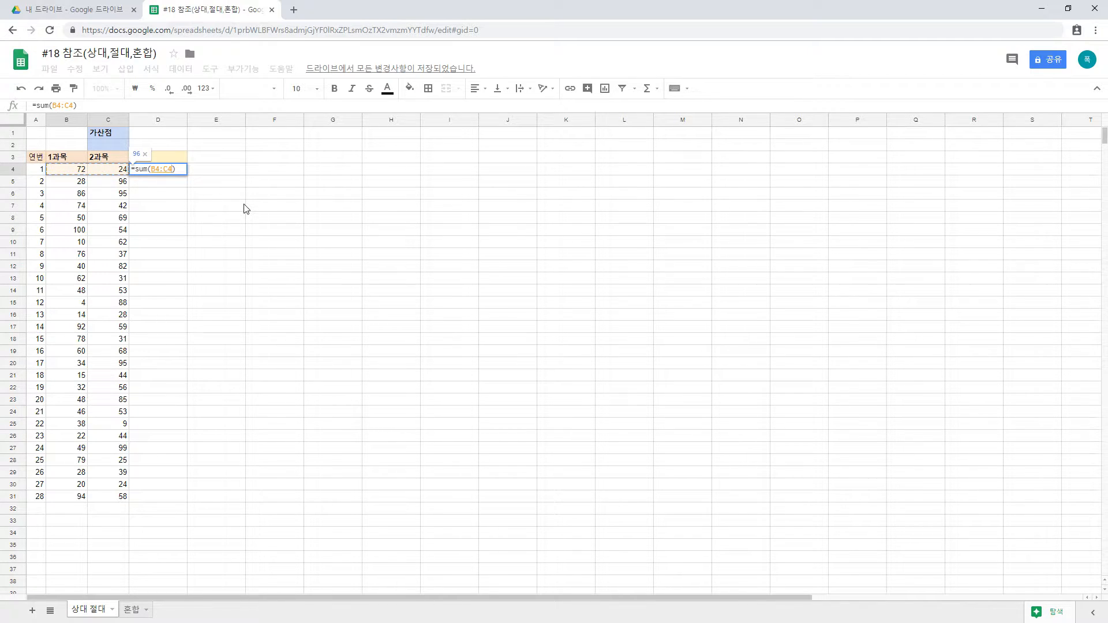
key("Return")
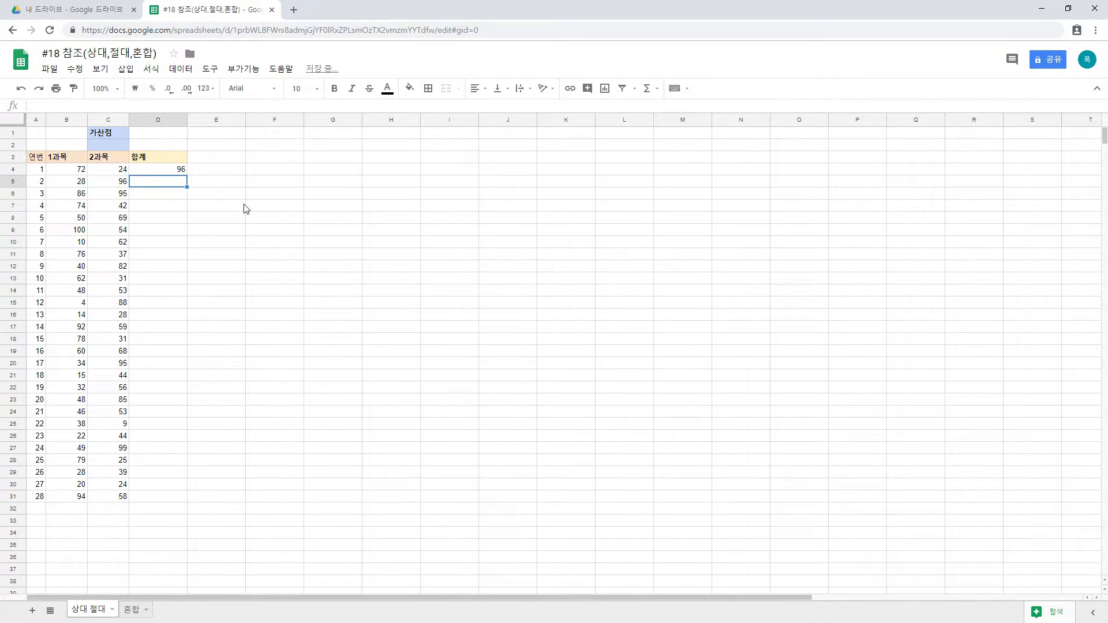
key("Up")
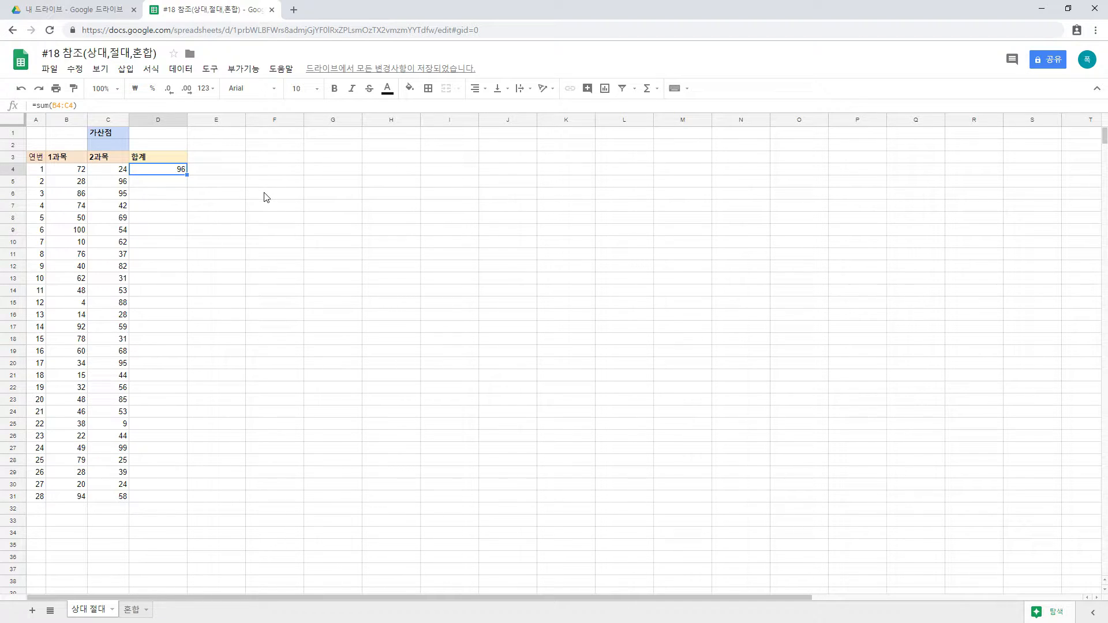
Step: Fill the D4 sum formula down the 합계 column to D31
left_click_drag(187, 175, 171, 502)
left_click(161, 183)
Step: Examine how the cell references in the 합계 formulas shift from row to row, from D4 down to D17
left_click(164, 173)
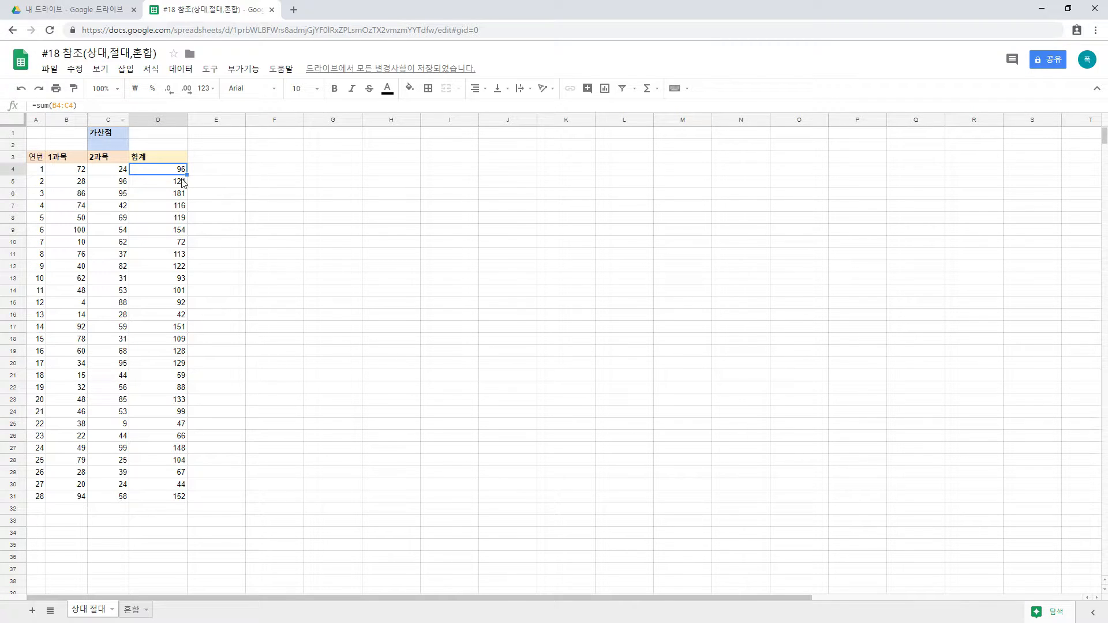
key("F2")
key("Escape")
key("Down")
key("F2")
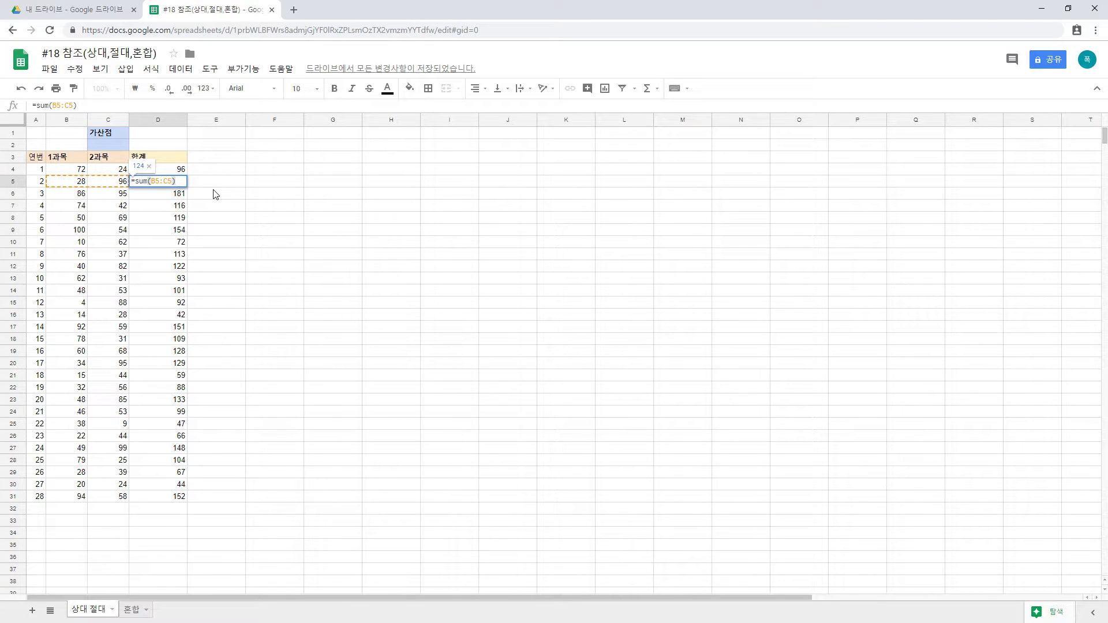
key("Escape")
key("Down")
key("F2")
key("Escape")
key("Down")
key("F2")
key("Escape")
key("Down")
key("F2")
key("Escape")
key("Down")
key("F2")
key("Escape")
key("Down")
key("F2")
key("Escape")
key("Down")
key("F2")
key("Escape")
key("Down")
key("Down")
key("F2")
key("Escape")
key("Down")
key("Down")
key("Down")
key("F2")
key("Escape")
key("Down")
key("F2")
key("Escape")
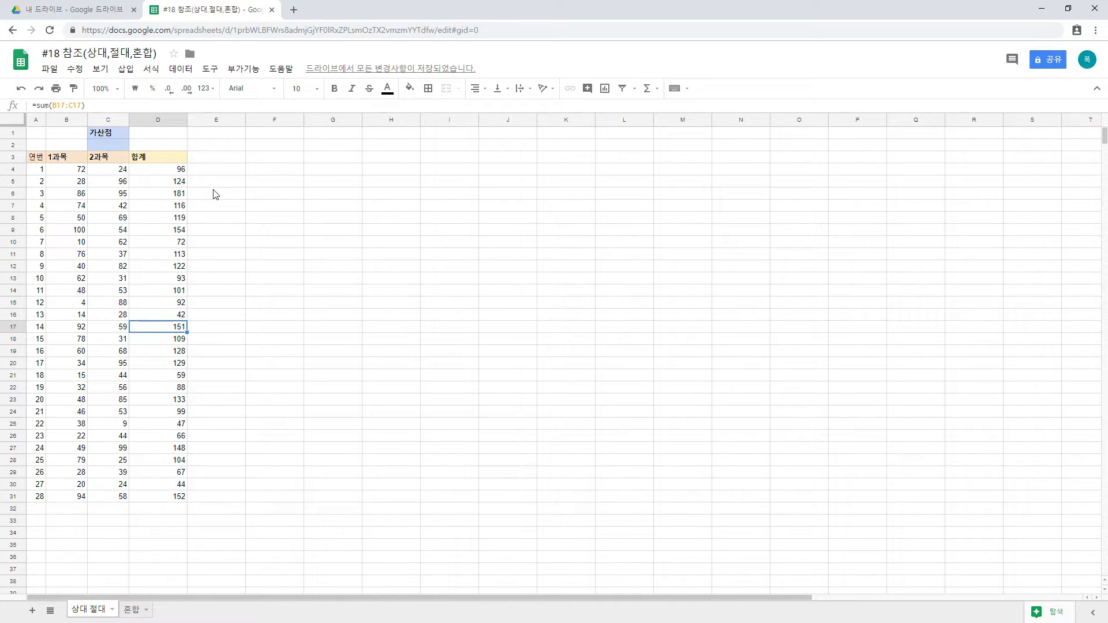
Step: Make the range in D4's formula absolute so it reads =sum($B$4:$C$4)
key("Up")
key("Up")
key("Up")
key("Up")
key("Up")
key("Up")
key("Up")
key("Up")
key("Up")
key("Up")
key("Up")
key("Up")
key("Up")
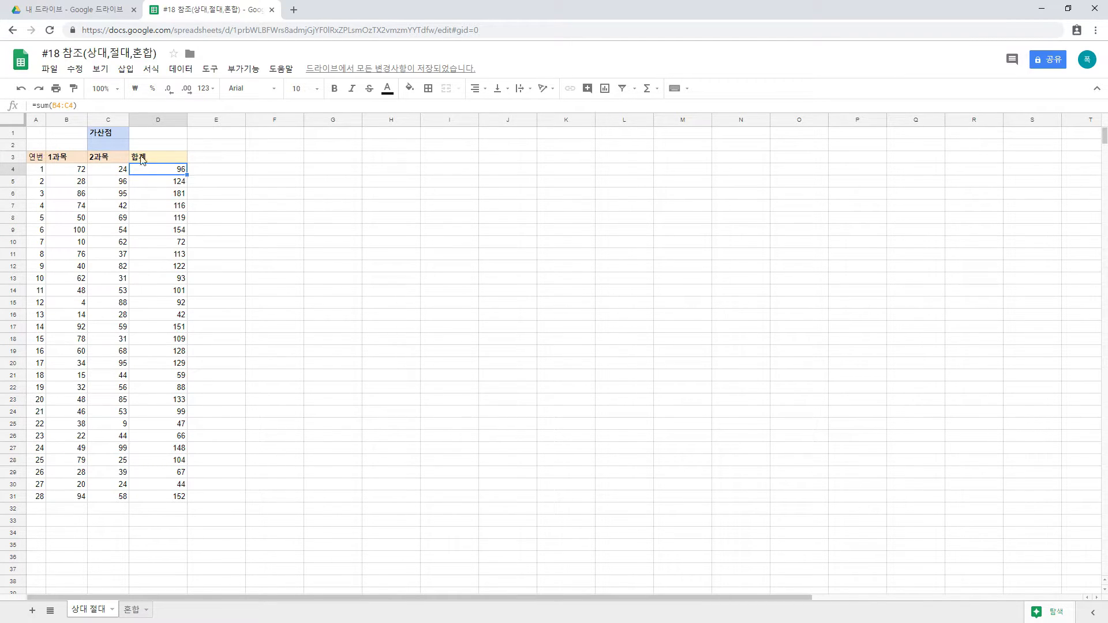
left_click(55, 106)
key("F4")
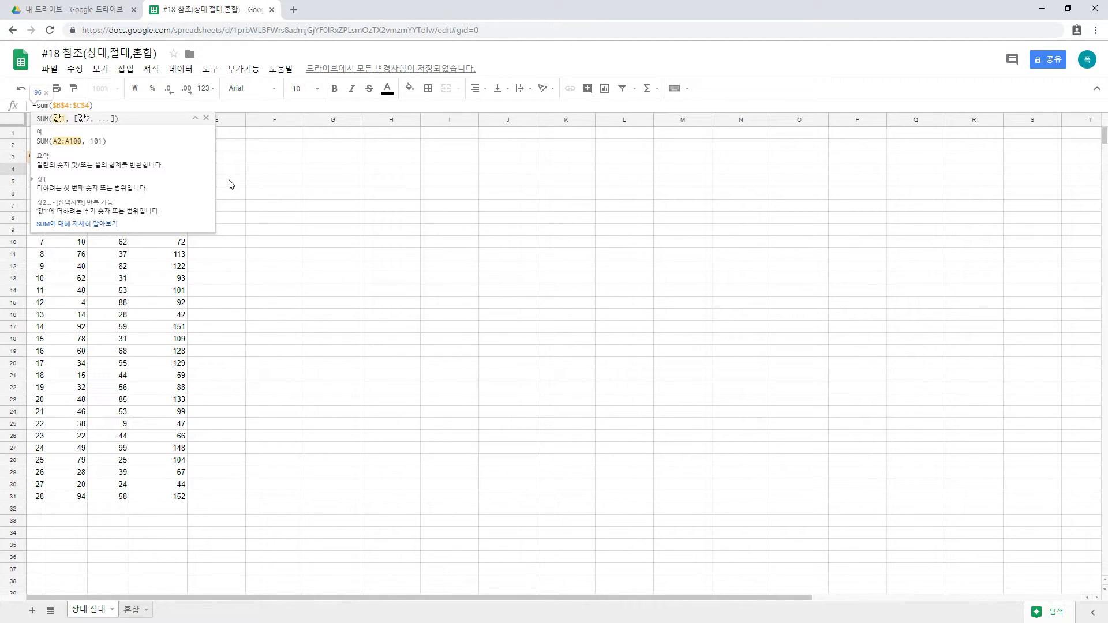
key("Return")
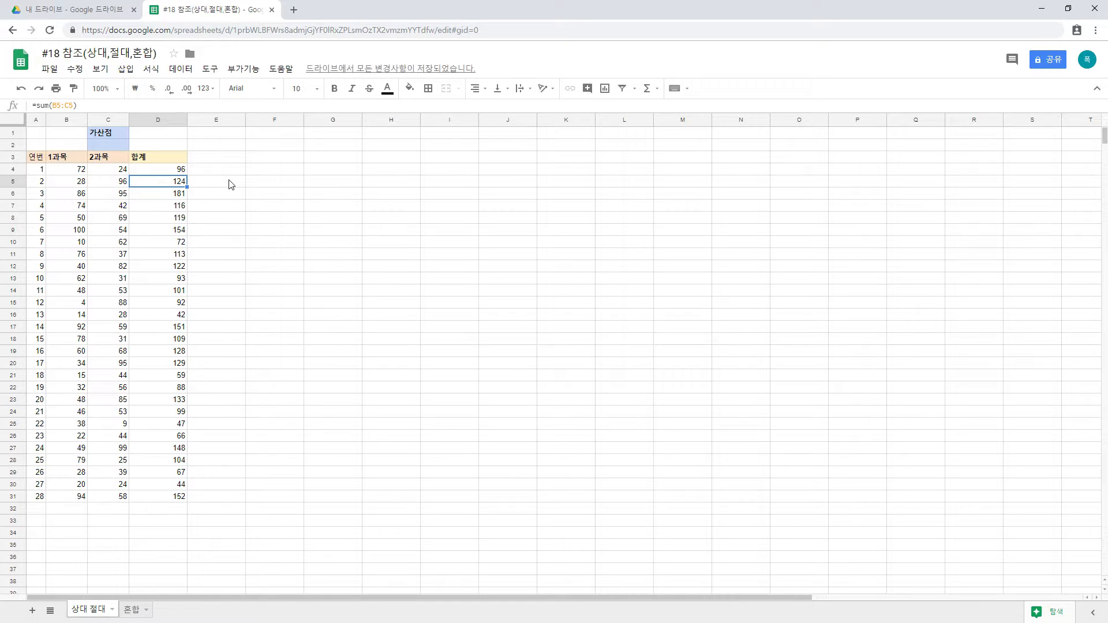
Step: Fill the absolute-reference formula from D4 down to D31
key("Up")
left_click_drag(187, 174, 195, 504)
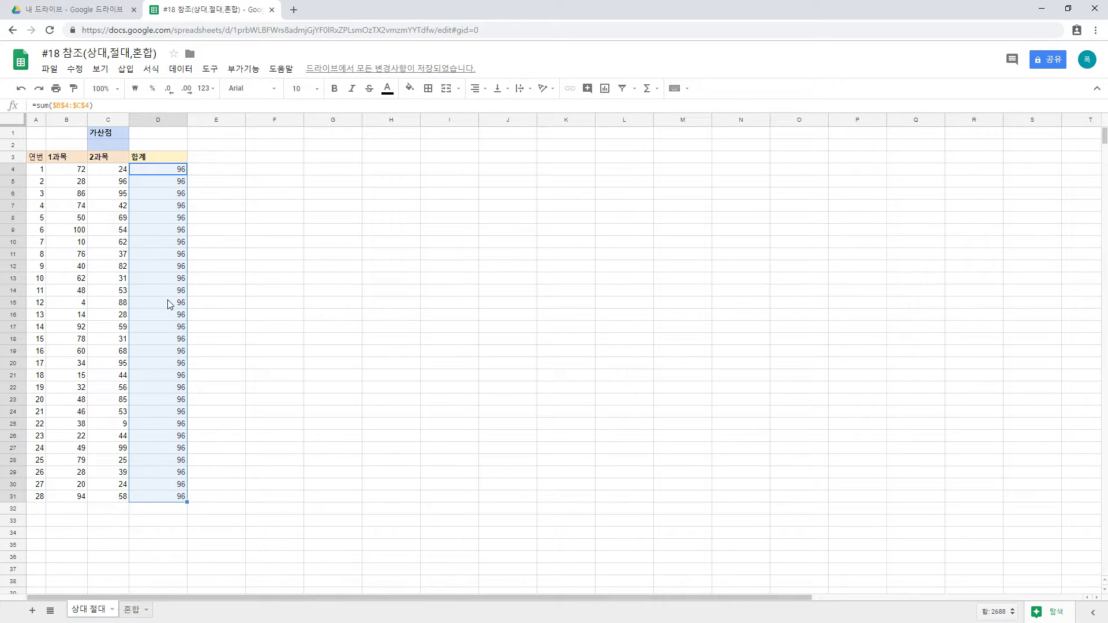
left_click(230, 254)
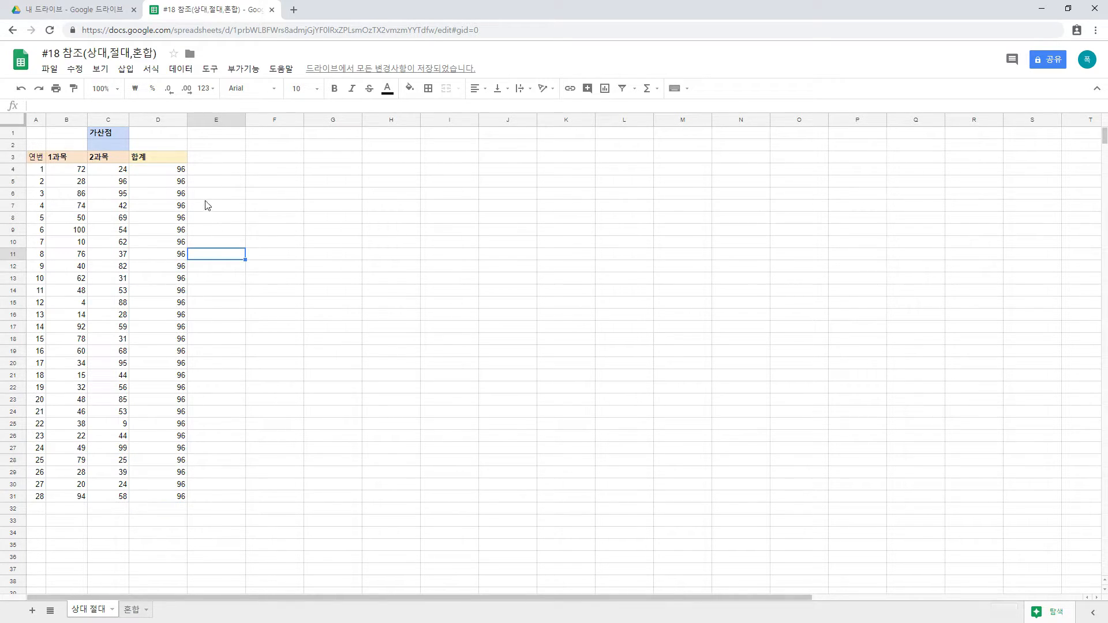
Step: Check the references in the filled 합계 formulas by going down column D from D4
left_click(173, 173)
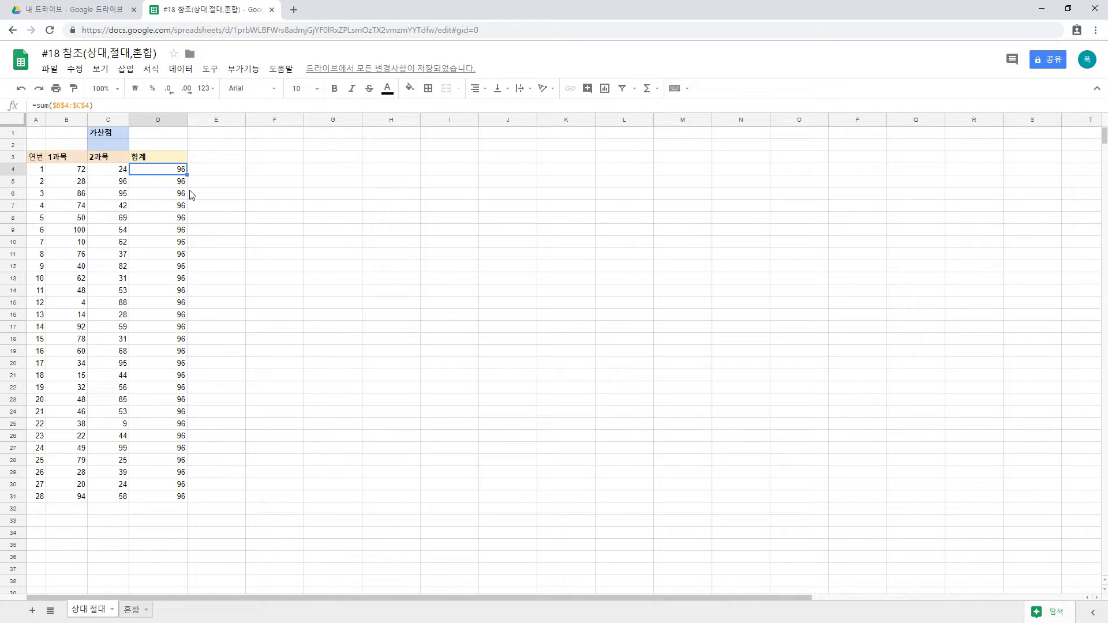
key("Down")
key("Down")
key("Down")
key("Down")
key("Down")
key("Down")
key("Down")
key("Down")
key("Down")
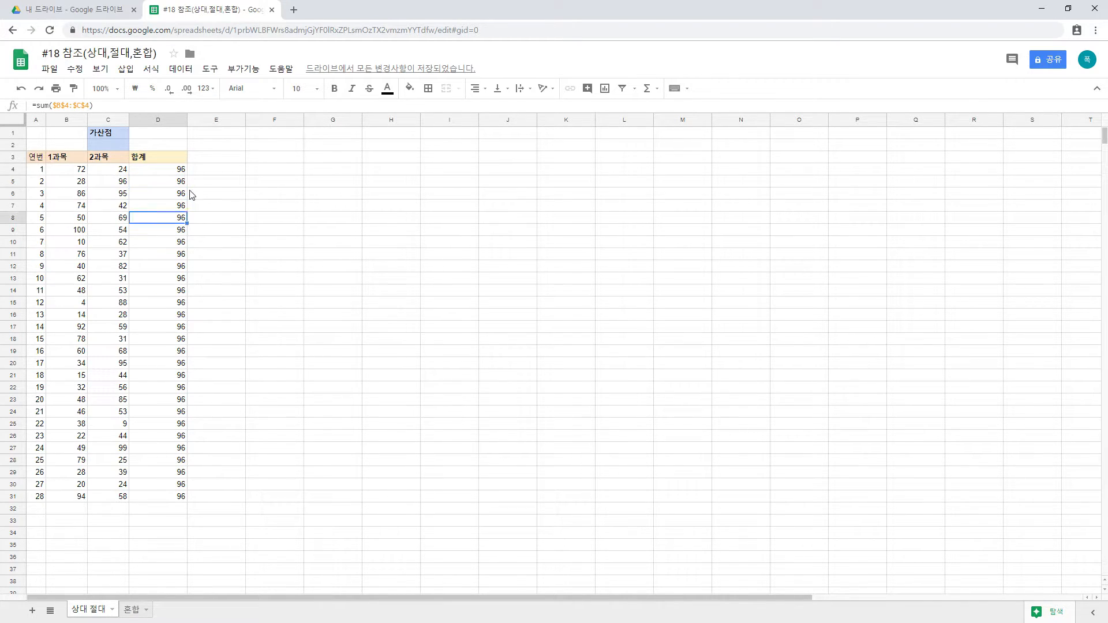
key("Down")
key("Down")
key("Down")
key("Down")
key("Down")
key("Down")
key("Down")
Step: Undo the absolute-reference edits and fill D4's relative sum formula down to D31 again
left_click(170, 173)
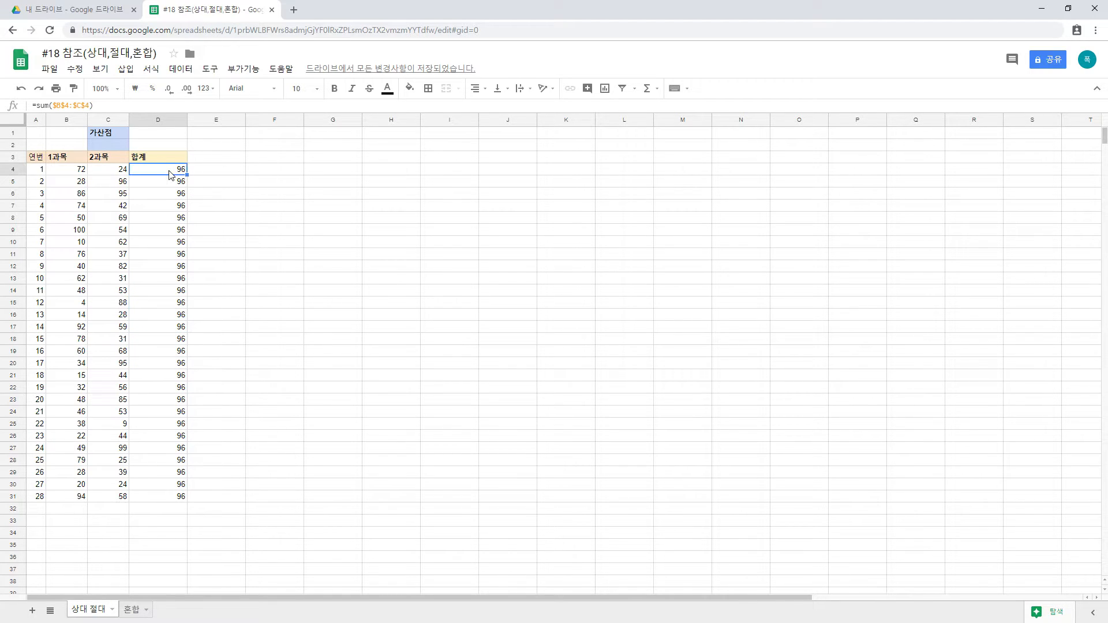
key("ctrl+z")
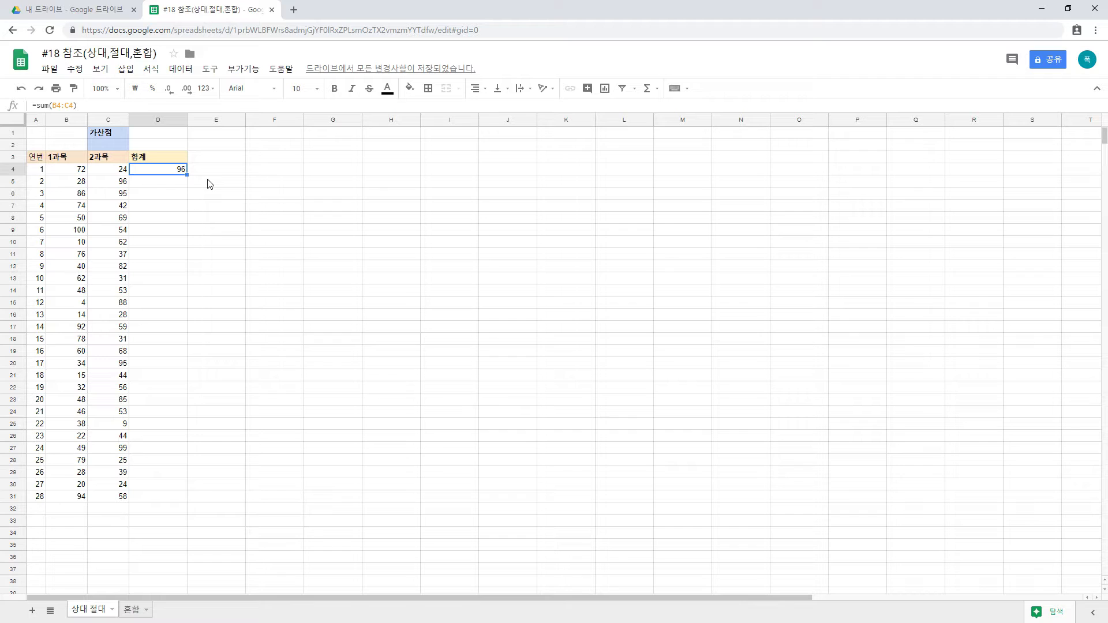
left_click_drag(186, 175, 180, 494)
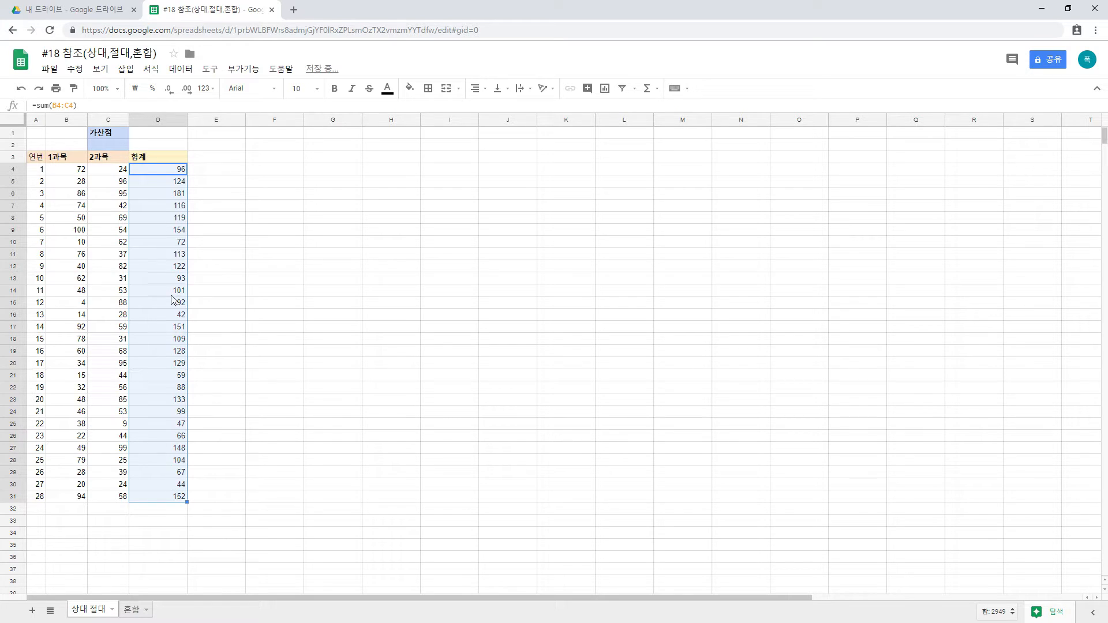
left_click(210, 173)
left_click(182, 173)
Step: Enter 0.5 as the 가산점 value in C2
left_click(110, 144)
type("0.5")
key("ctrl+Return")
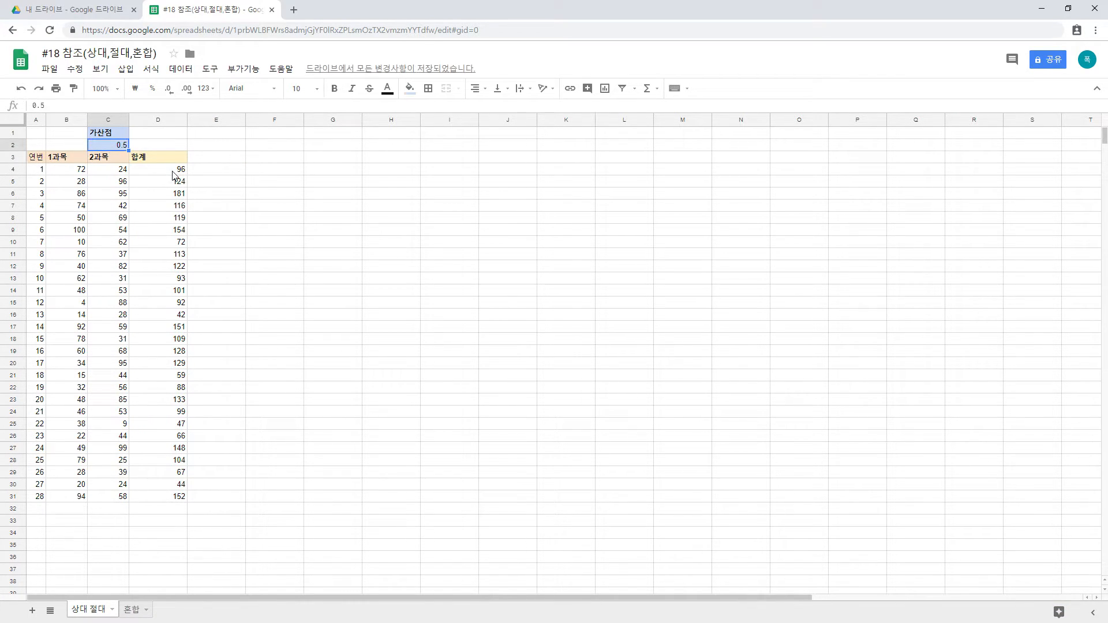
Step: Add the bonus cell C2 to D4's sum so the formula reads =sum(B4:C4,C2)
left_click(172, 176)
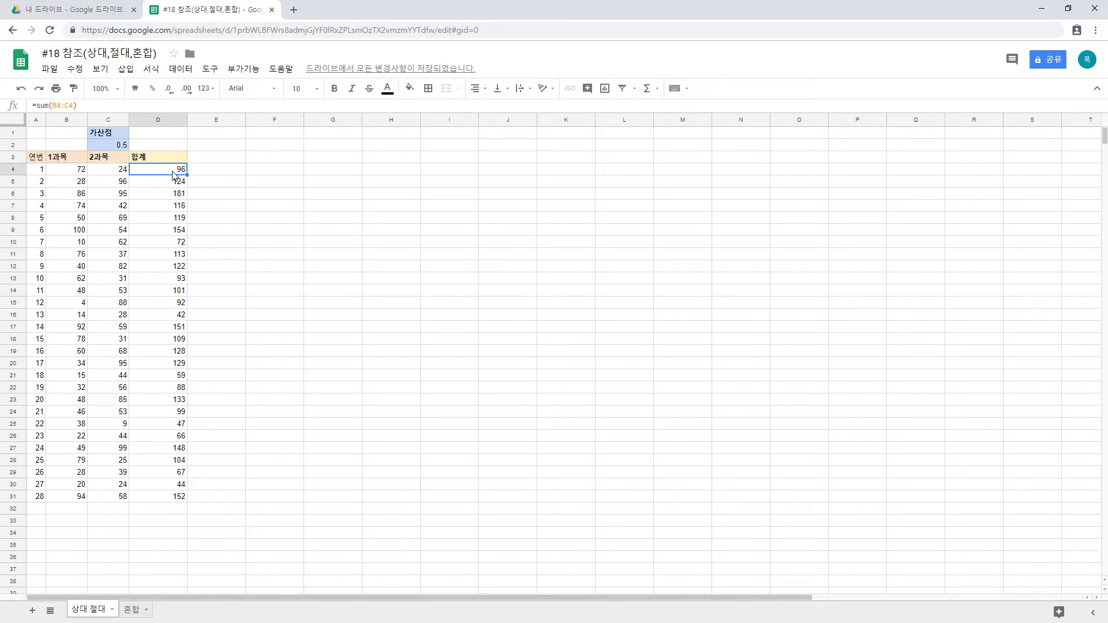
left_click(73, 106)
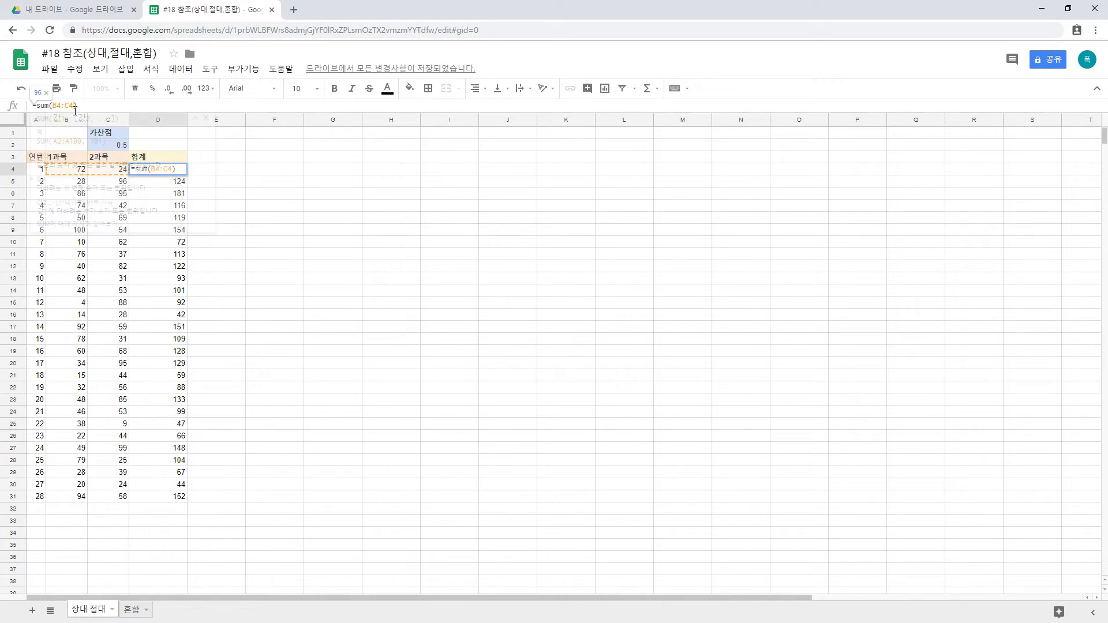
left_click(348, 251)
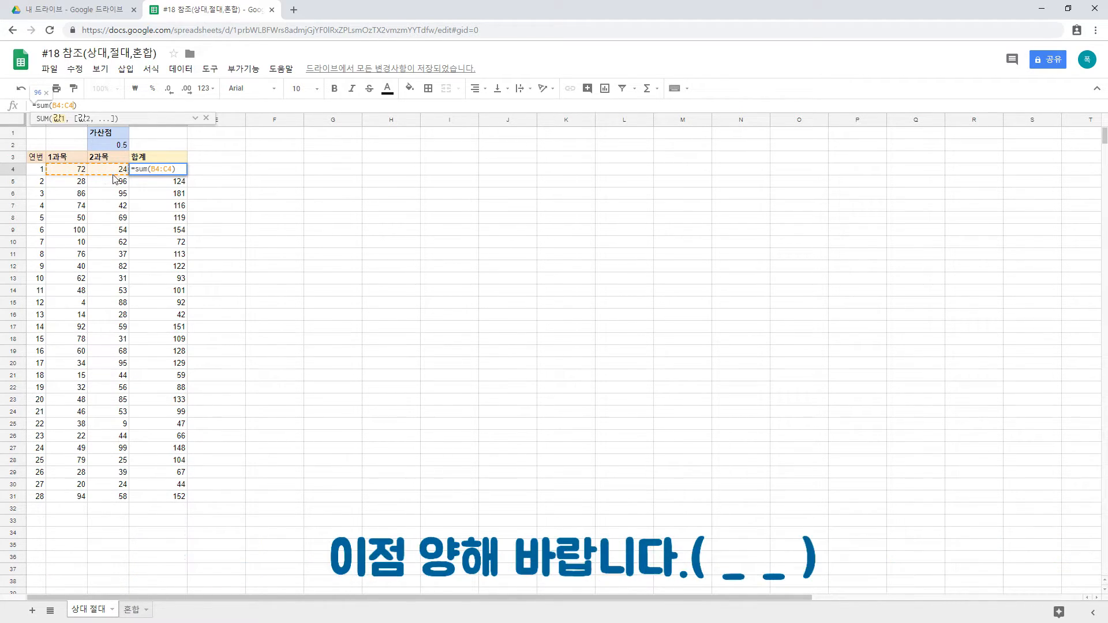
type(",")
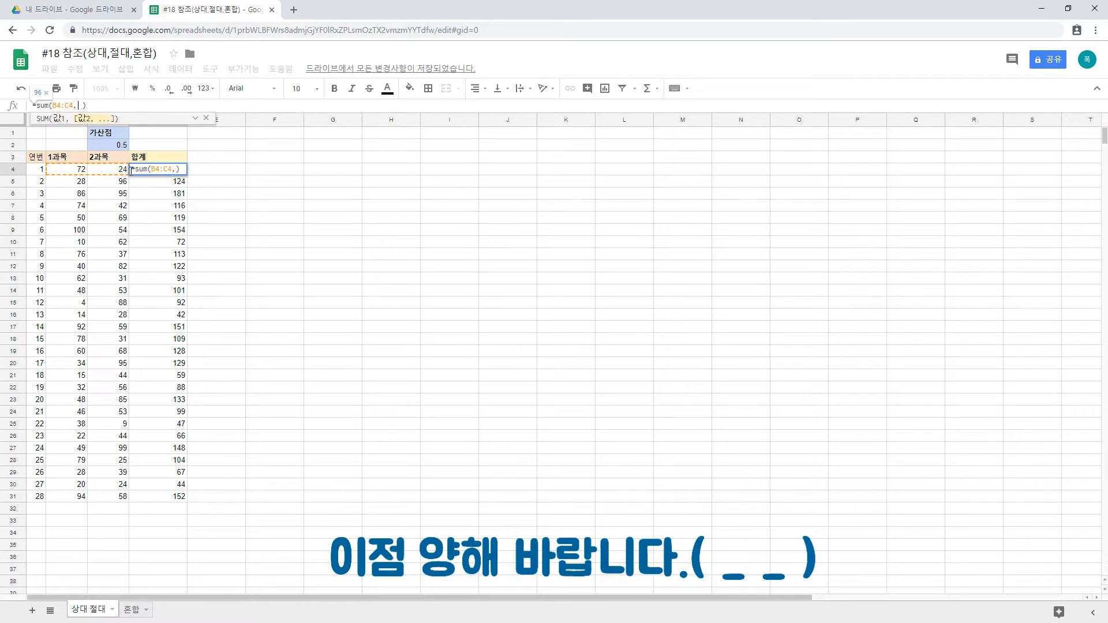
left_click(118, 147)
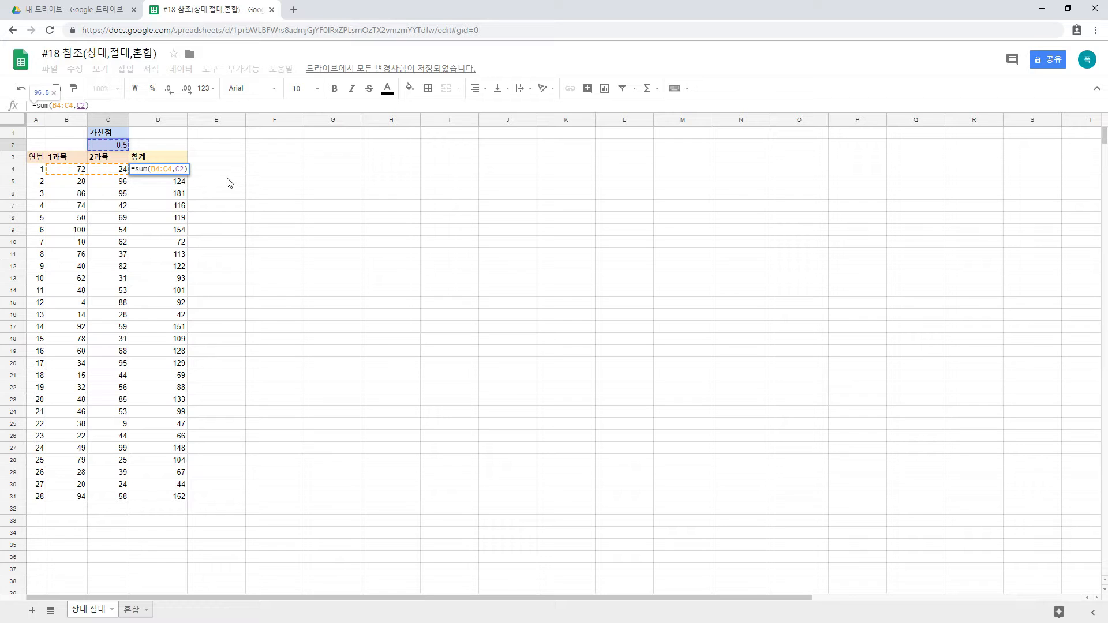
key("Return")
key("Up")
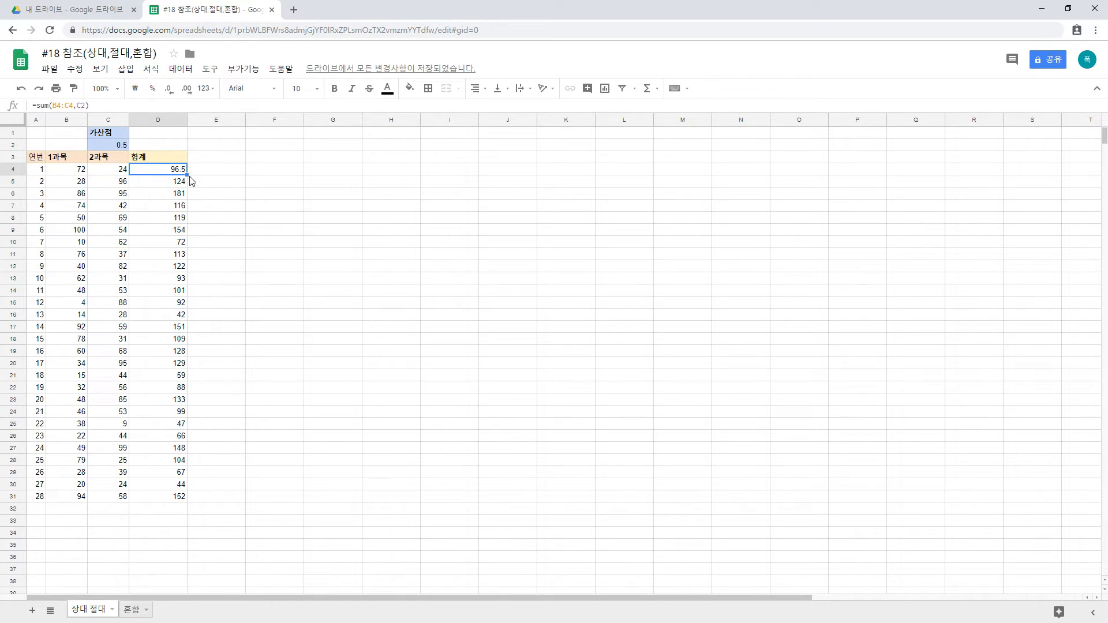
Step: Fill D4's formula with the relative C2 reference down to D31 and check the formulas in the rows below
left_click_drag(189, 174, 193, 501)
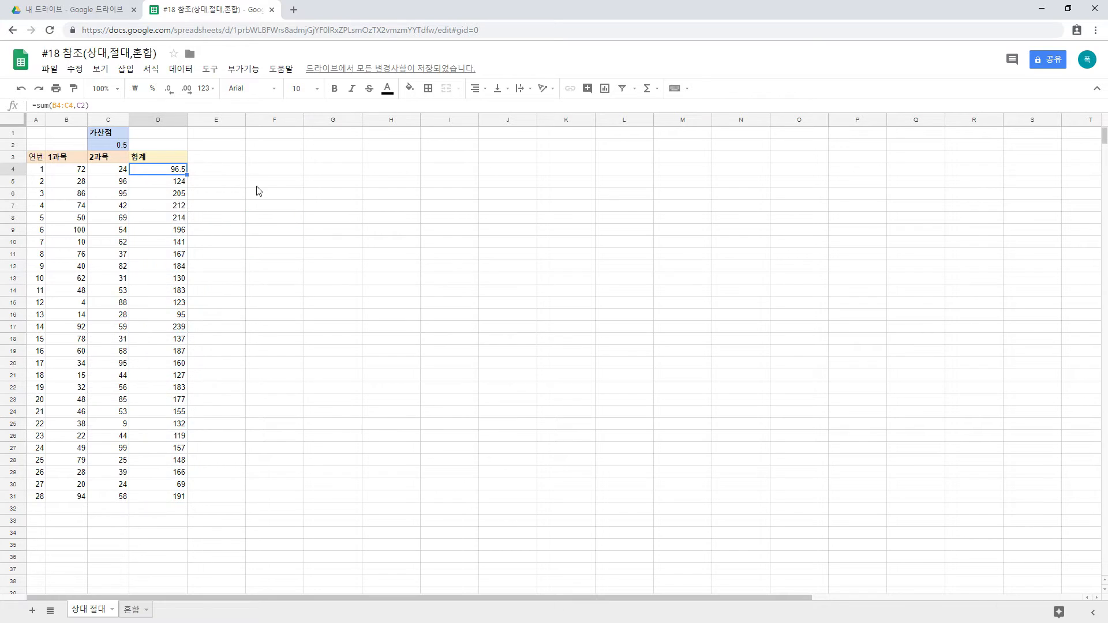
key("Down")
key("Down")
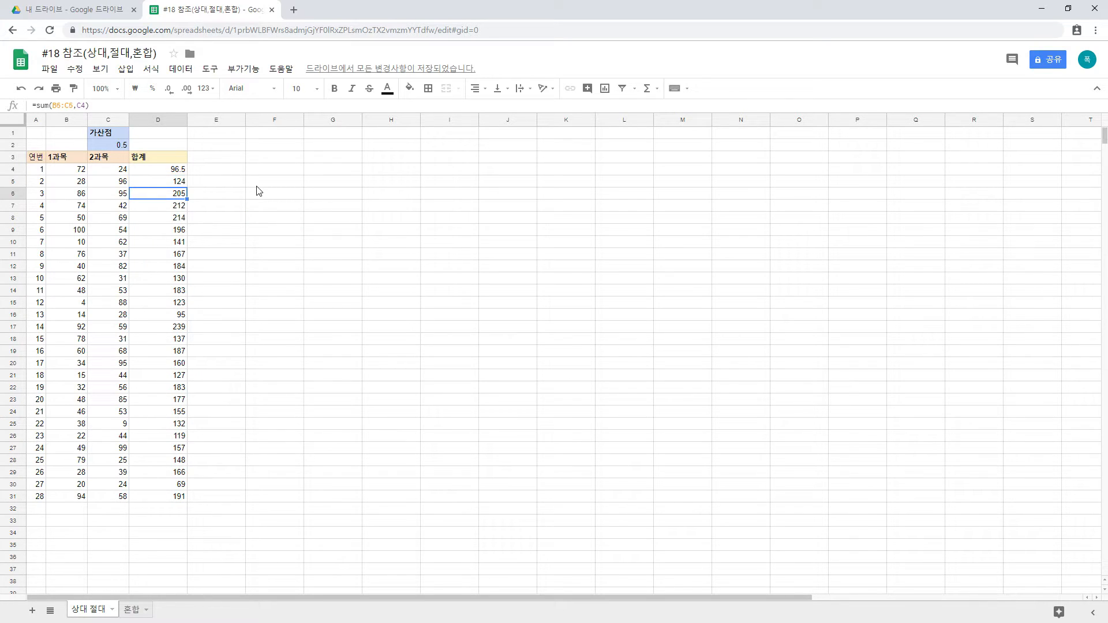
Step: Make the bonus reference in D4 absolute, giving =sum(B4:C4,$C$2), and fill the formula down to D31
left_click(180, 170)
left_click(82, 106)
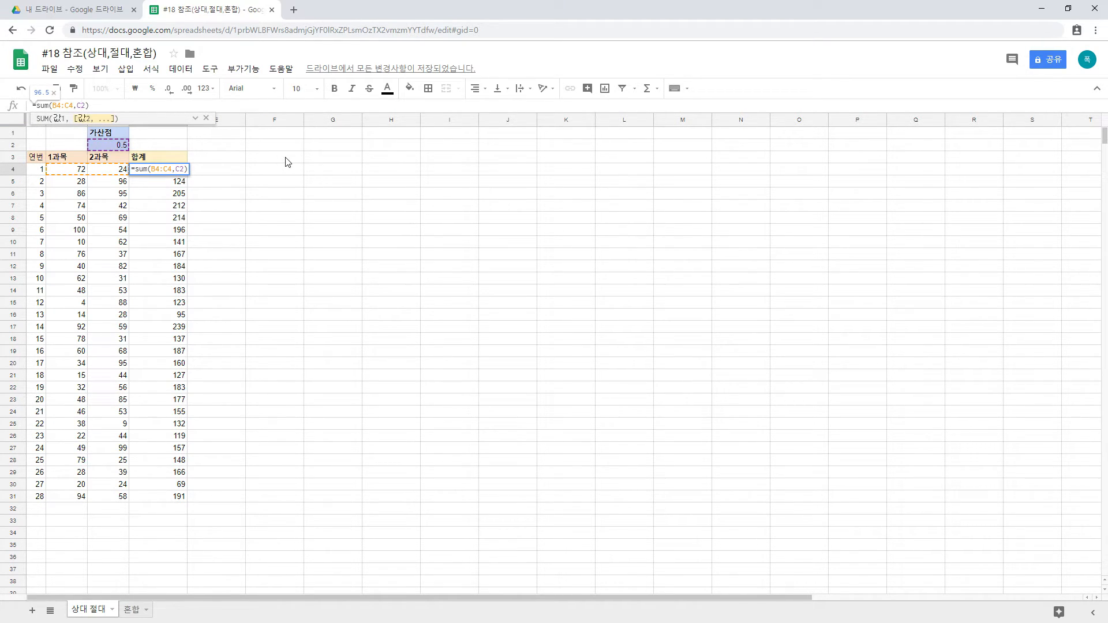
key("F4")
key("Return")
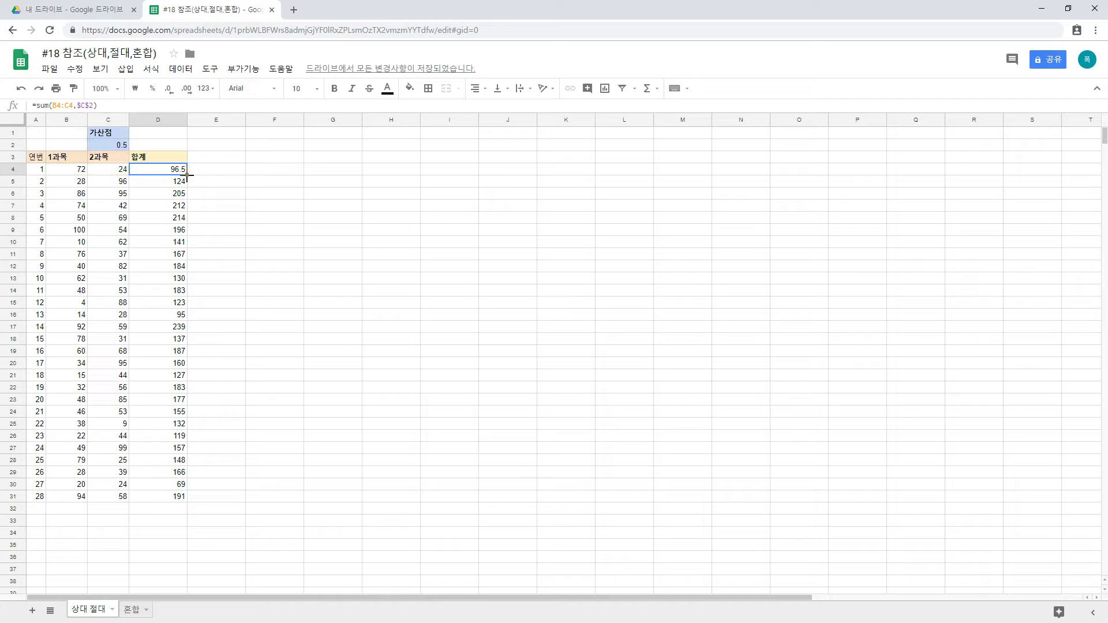
left_click_drag(187, 176, 194, 501)
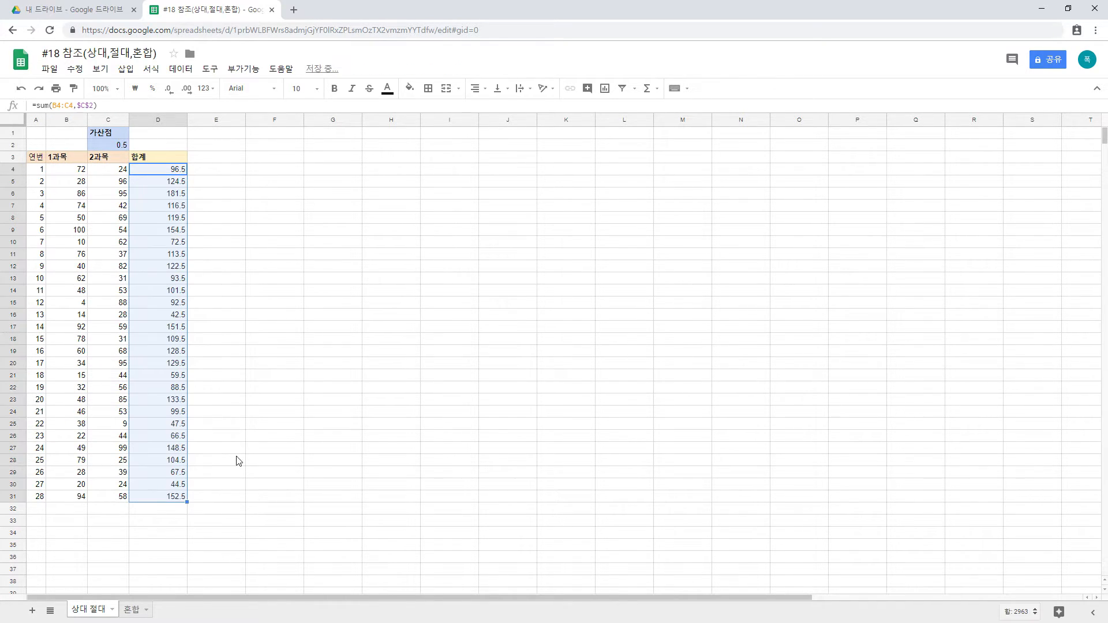
left_click(248, 415)
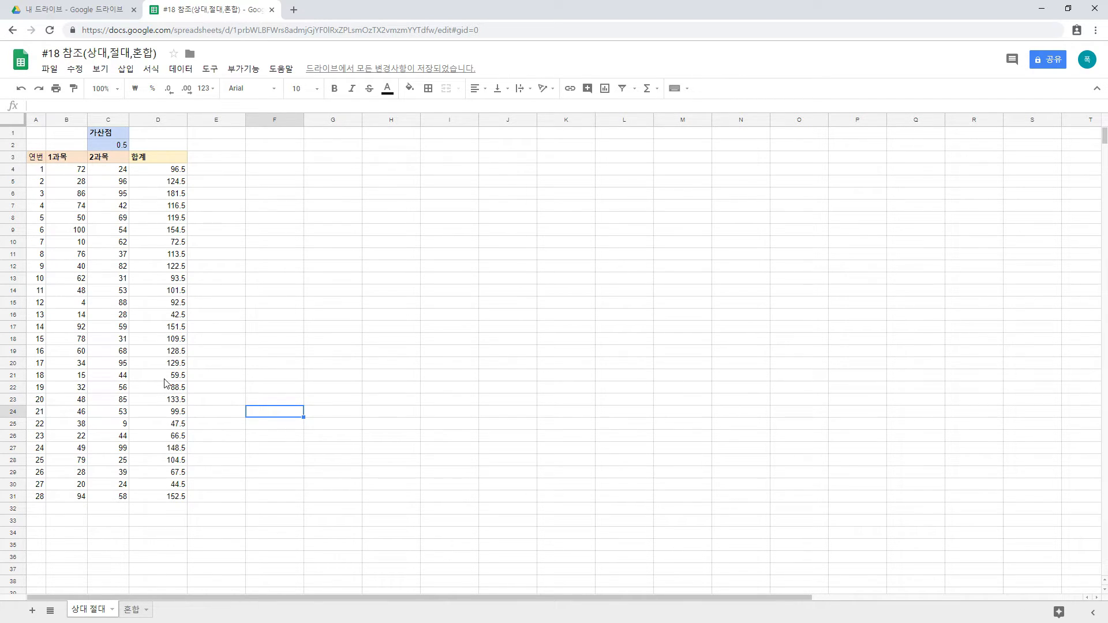
Step: Switch to the 혼합 sheet and select the empty grid C4:Z28 between the row and column headings
left_click(131, 609)
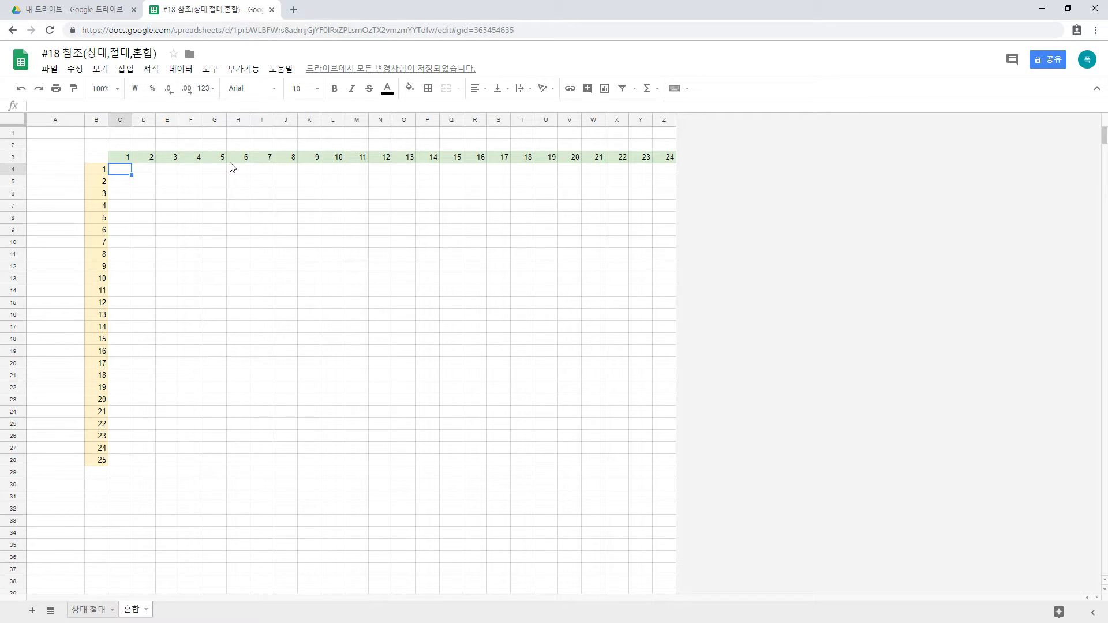
left_click(101, 171)
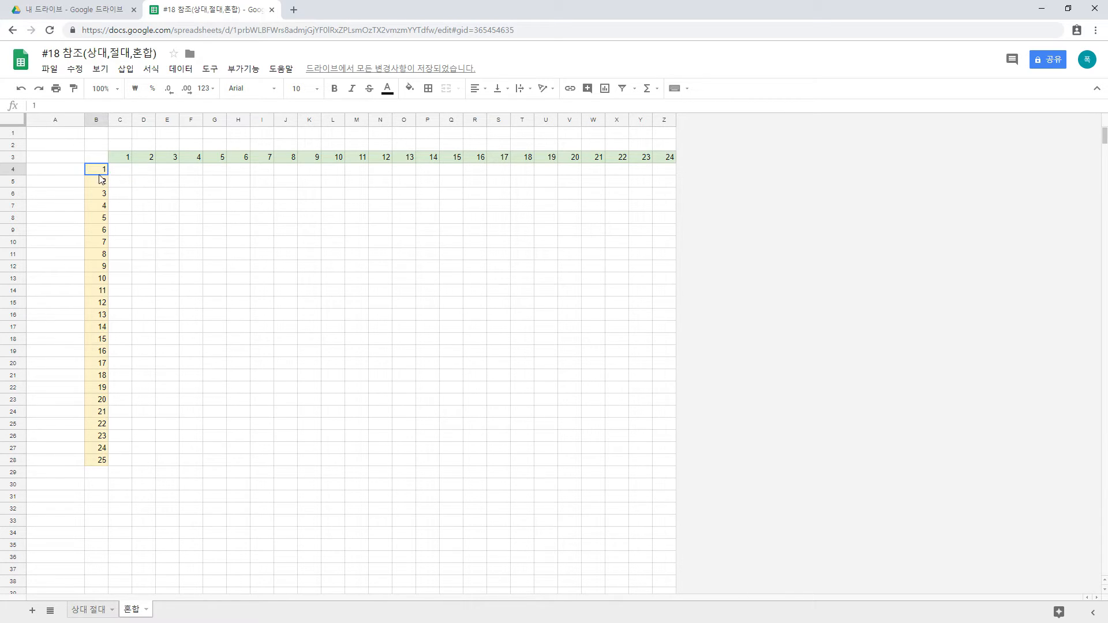
left_click(122, 159, "ctrl")
left_click_drag(122, 173, 666, 470)
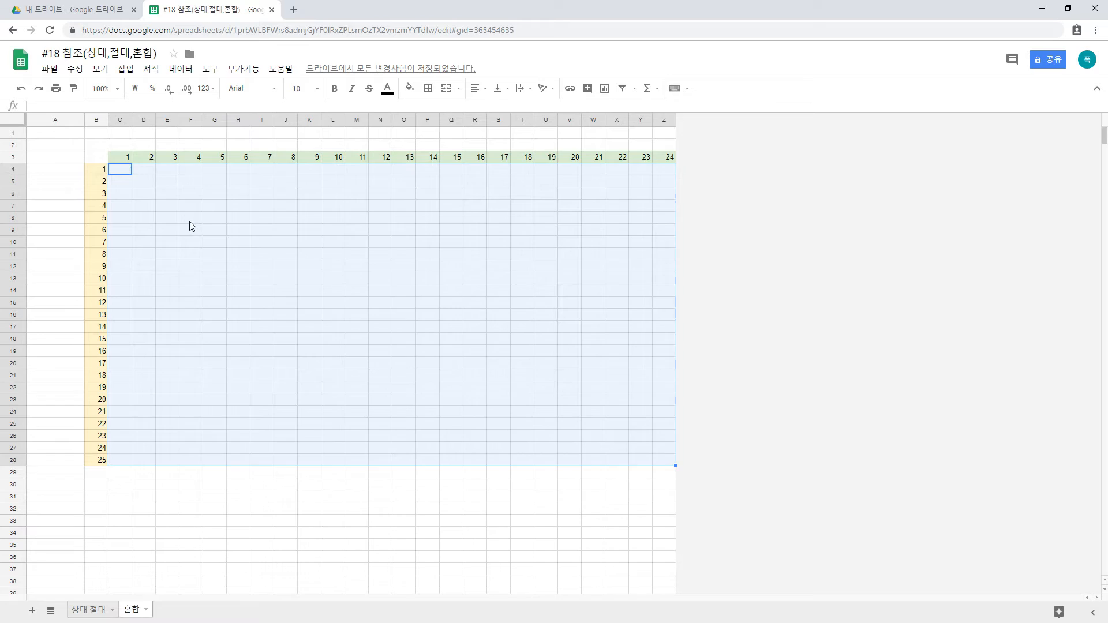
Step: Enter =sum(B4,C3) in C4 to add its row and column headings with relative references
left_click(190, 219)
left_click(123, 173)
type("=sum(")
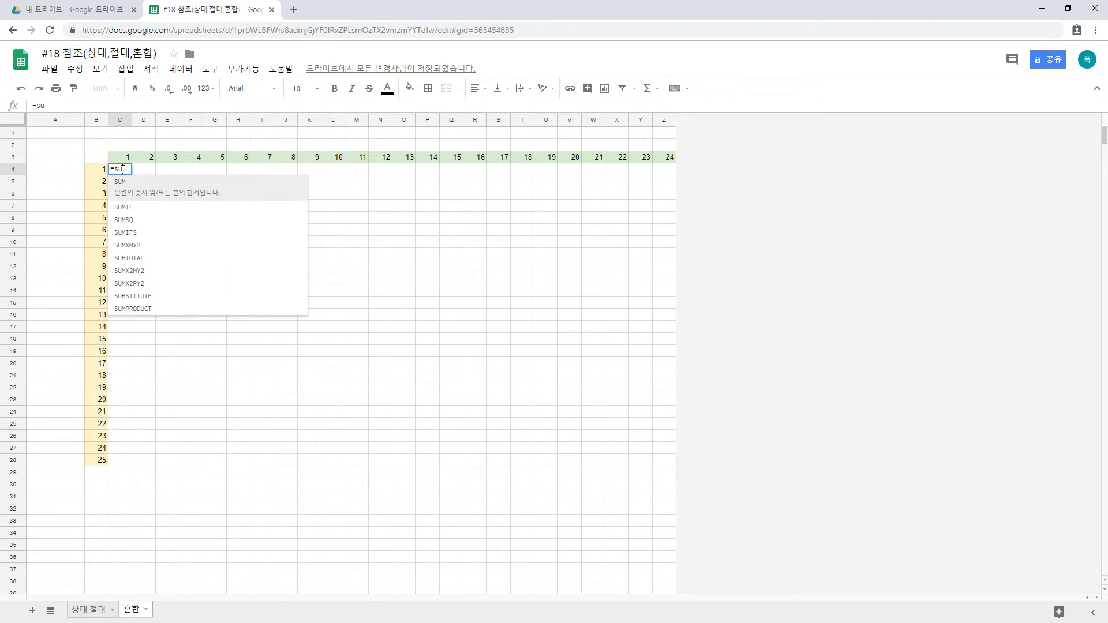
left_click(97, 169)
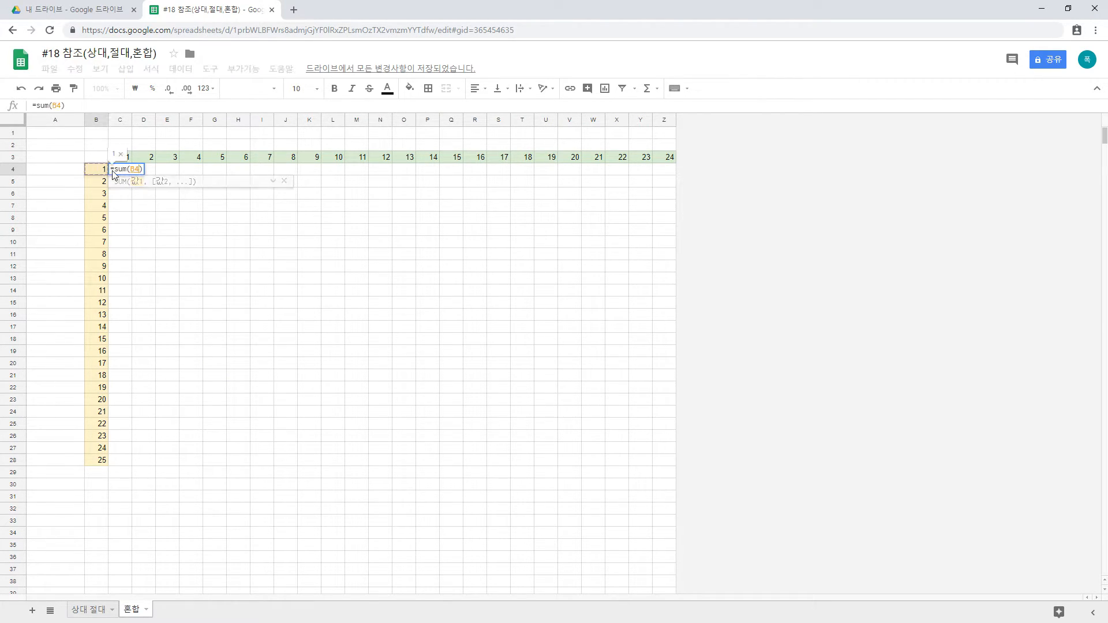
type(",")
left_click(132, 160)
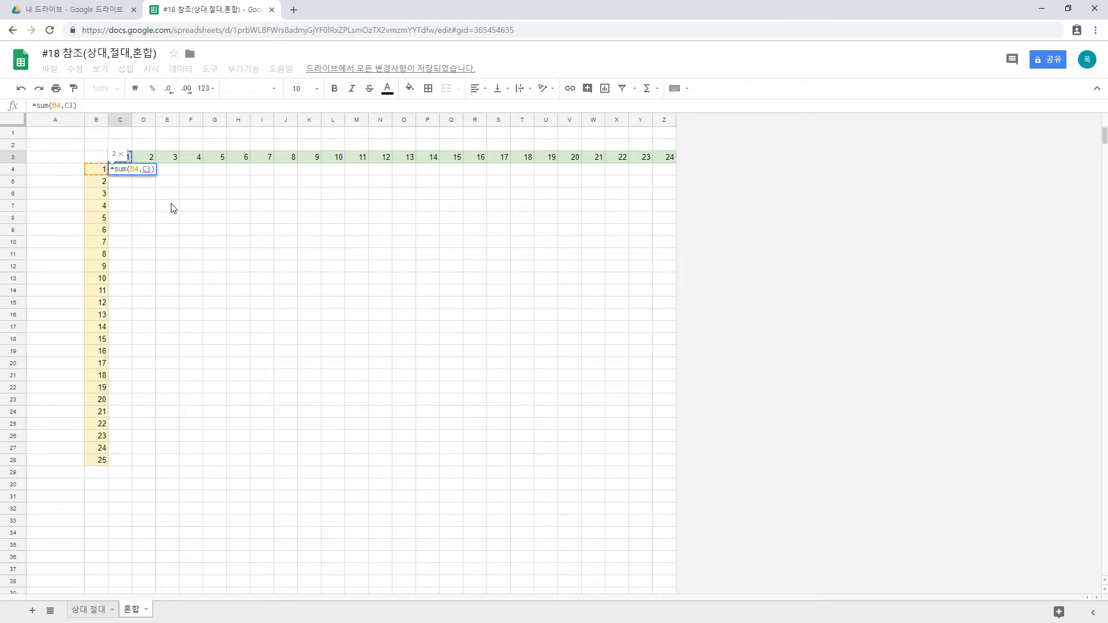
key("Return")
Step: Enter =sum(B4,D3) in D4 to add the first row heading and the second column heading
left_click(150, 171)
type("=sum(")
left_click(97, 169)
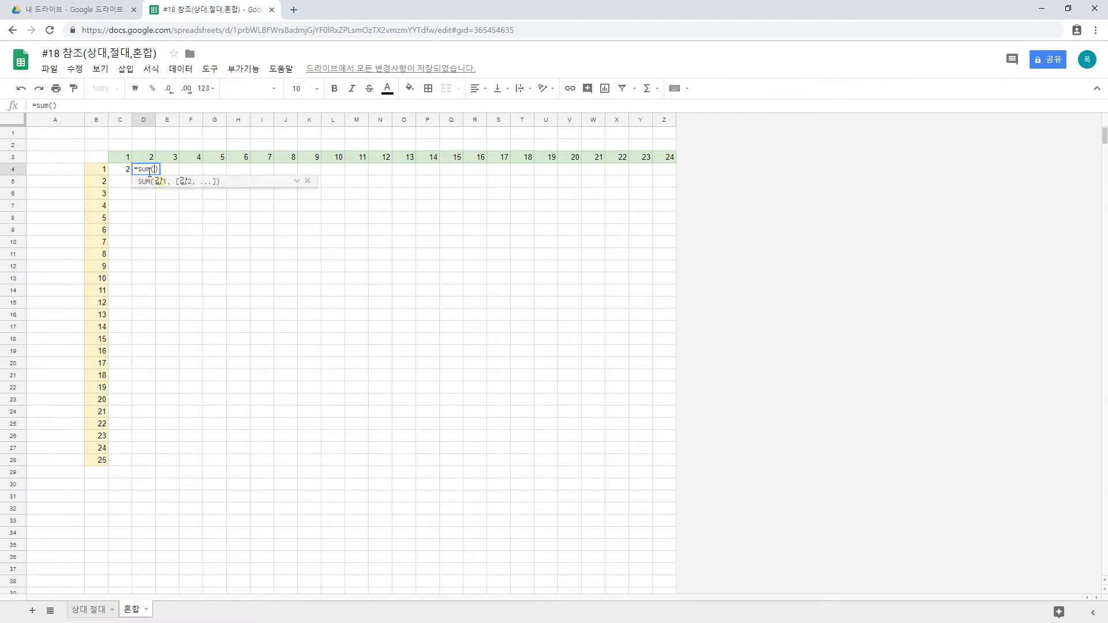
type(",")
left_click(152, 157)
key("Return")
Step: Enter =sum(B5,C3) in C5 to add the second row heading and the first column heading
left_click(119, 181)
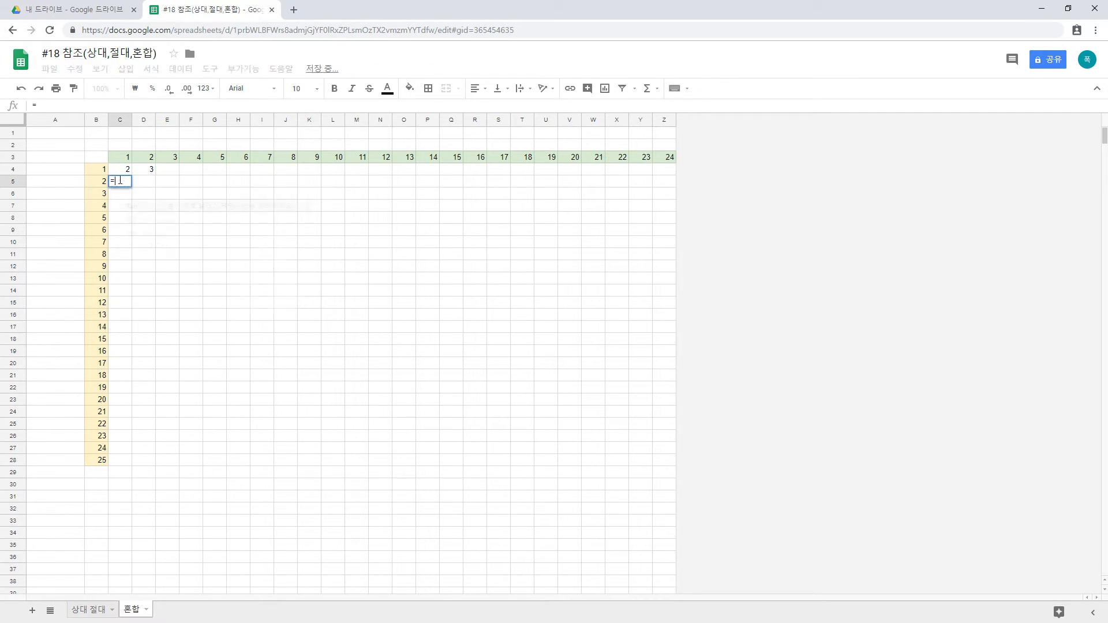
type("=sum(")
left_click(96, 180)
type(",")
left_click(133, 158)
key("Return")
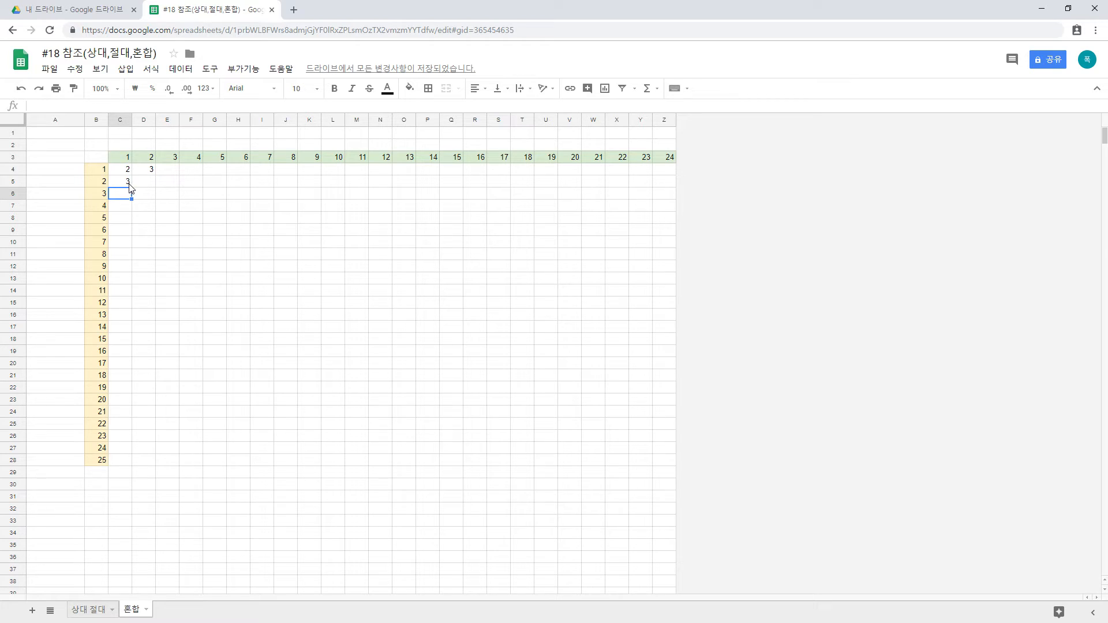
Step: Review the manual formulas, and fill C4's relative formula down to C28 and across to Z4
left_click(127, 183)
left_click(150, 171)
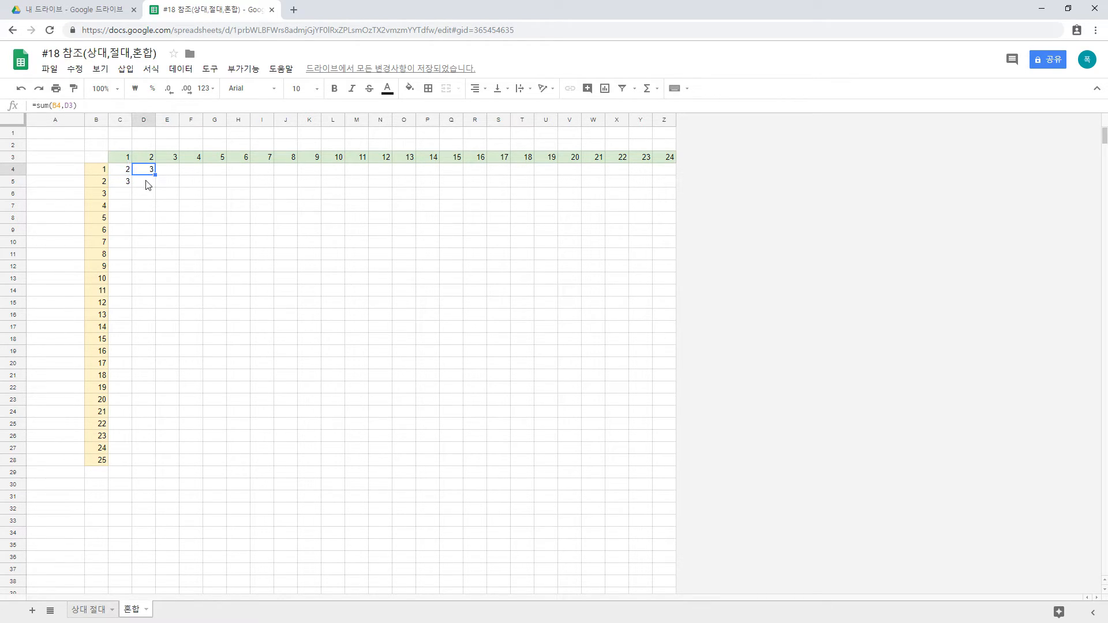
left_click(145, 181)
left_click(125, 171)
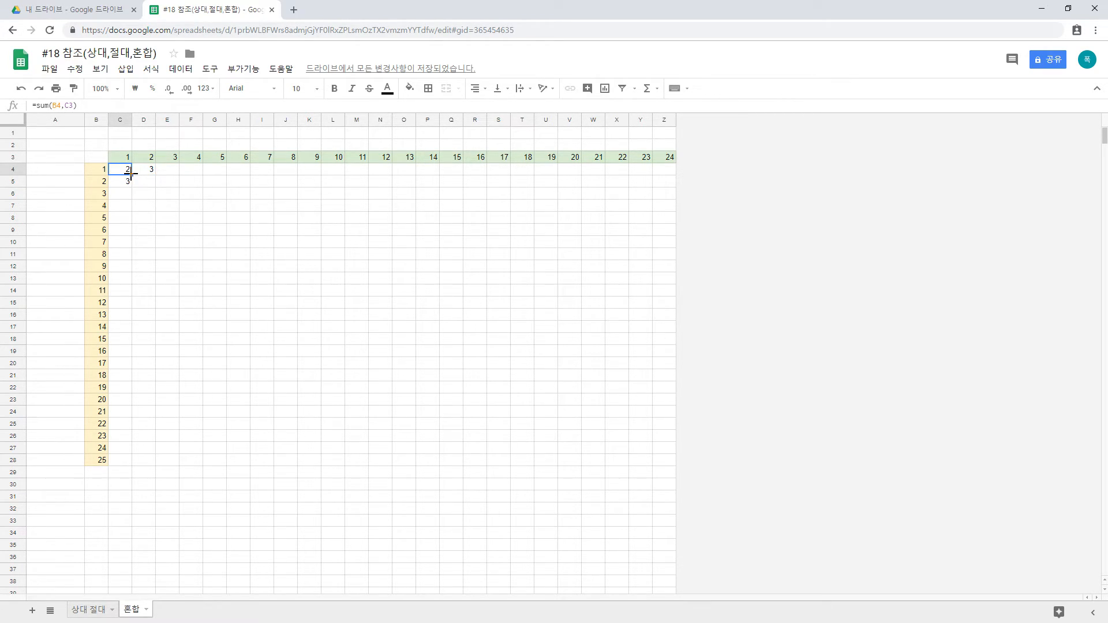
left_click_drag(132, 174, 673, 184)
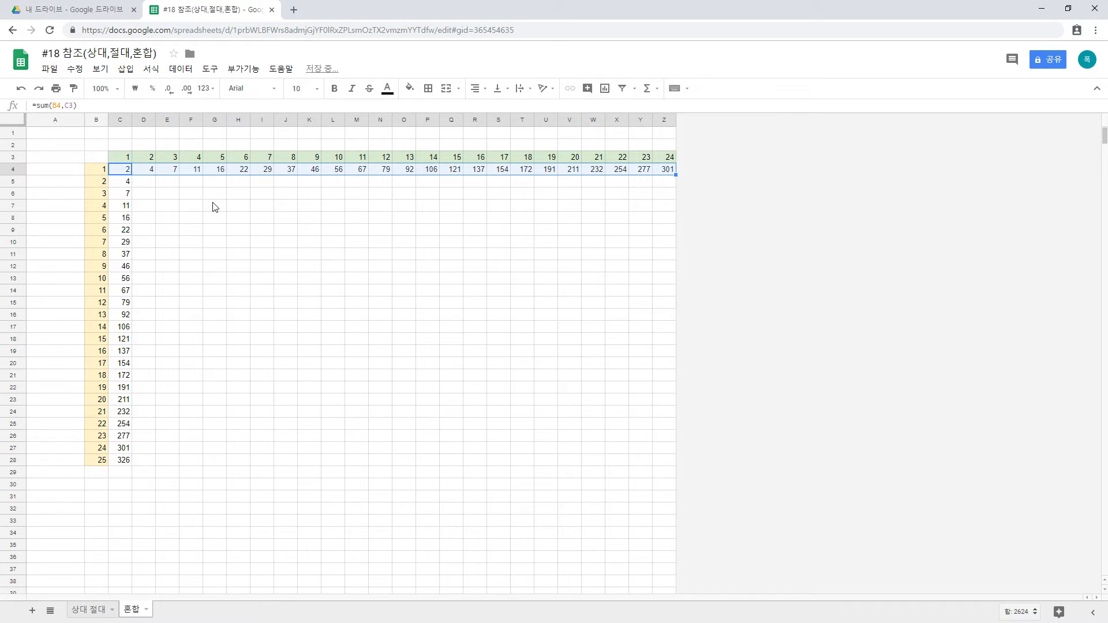
left_click(192, 181)
Step: Cycle the B4 reference in C4's formula through its absolute and mixed forms, including the column-locked $B4
left_click(127, 172)
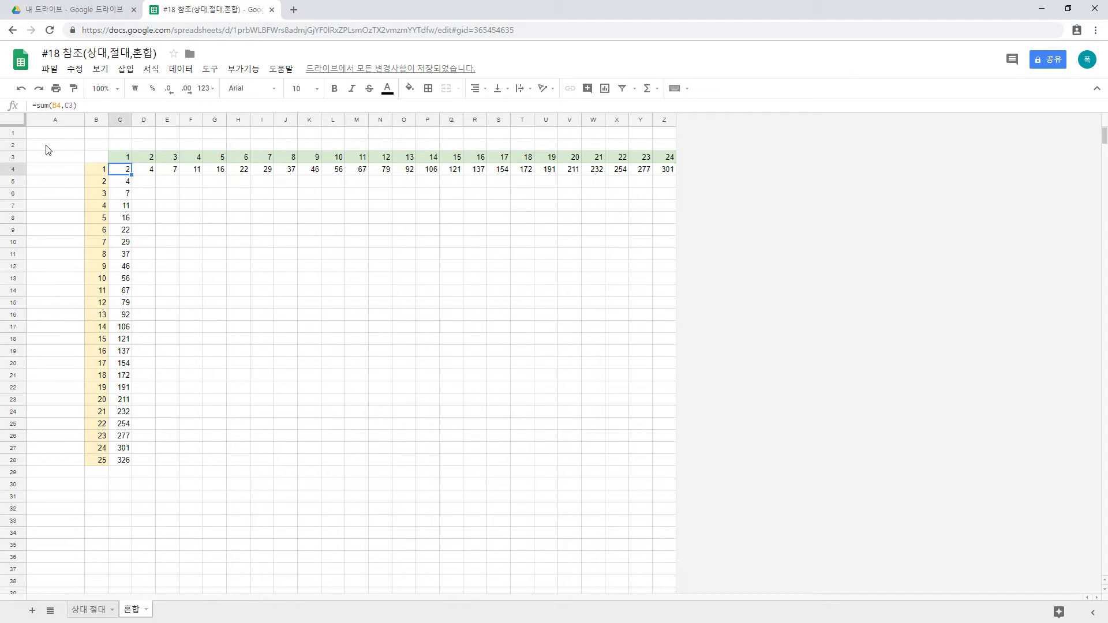
left_click(56, 107)
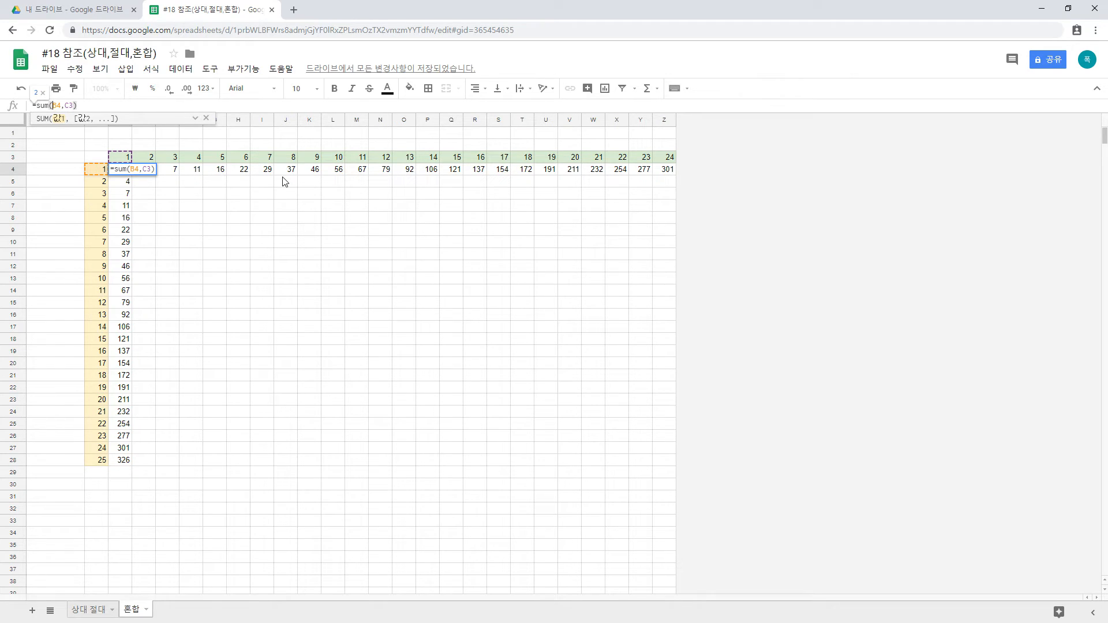
key("F4")
key("F4")
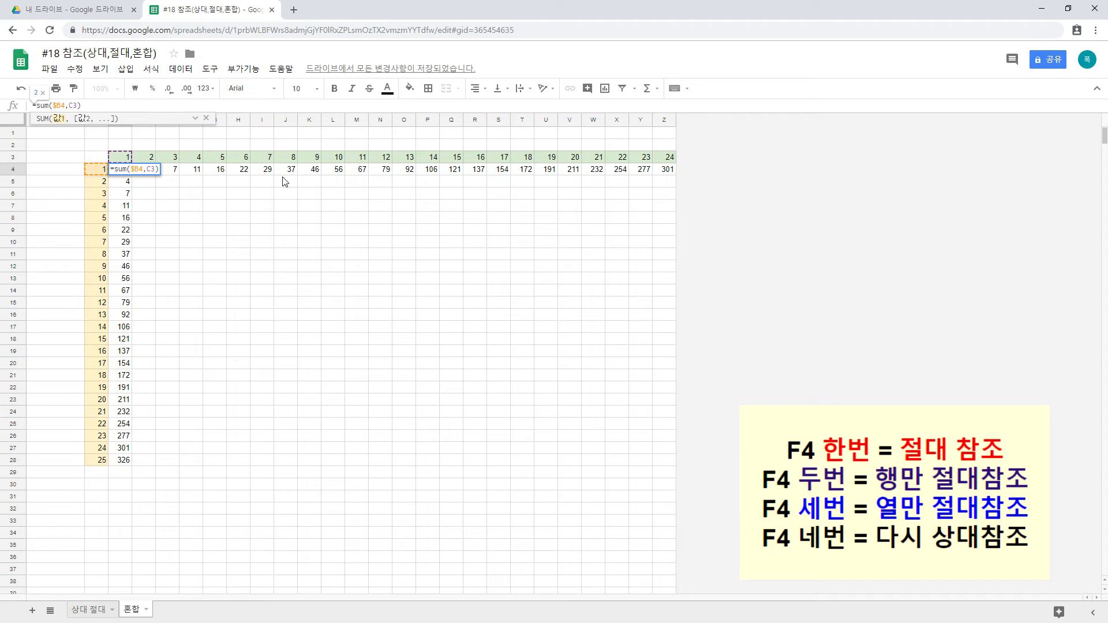
key("F4")
key("Return")
left_click(126, 173)
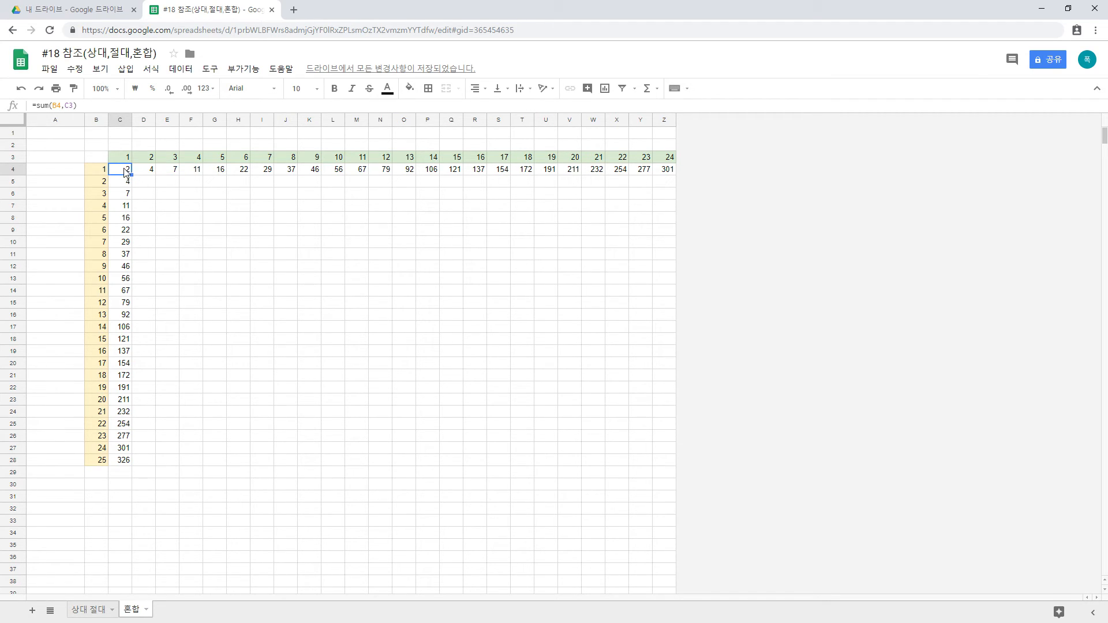
Step: Lock column B and row 3 in C4's references so the formula reads =sum($B4,C$3)
left_click(54, 105)
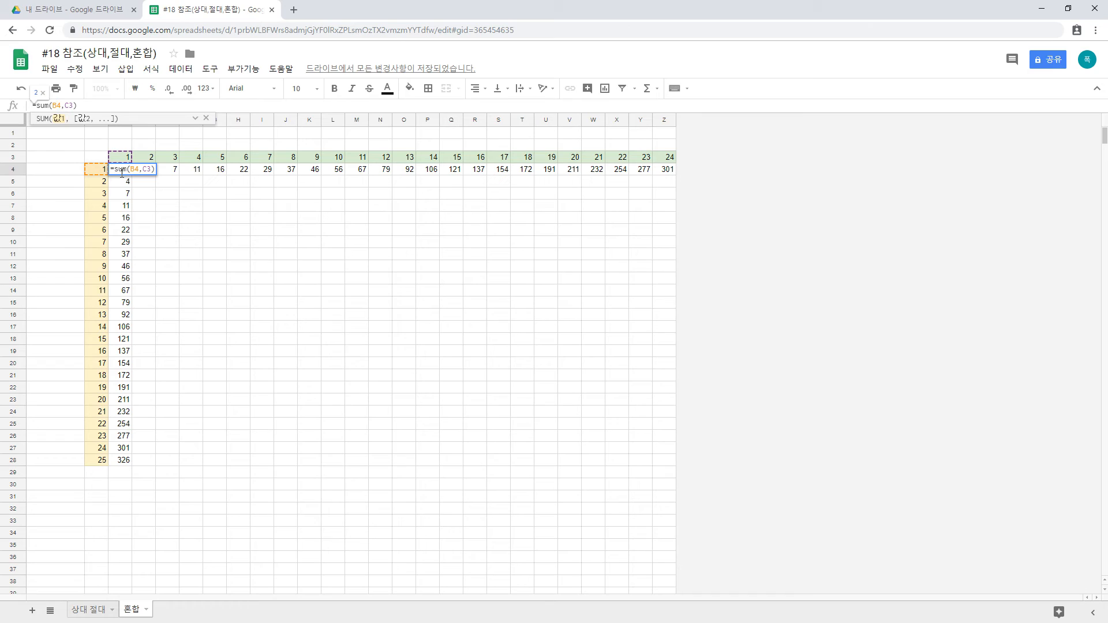
type("$")
left_click(73, 107)
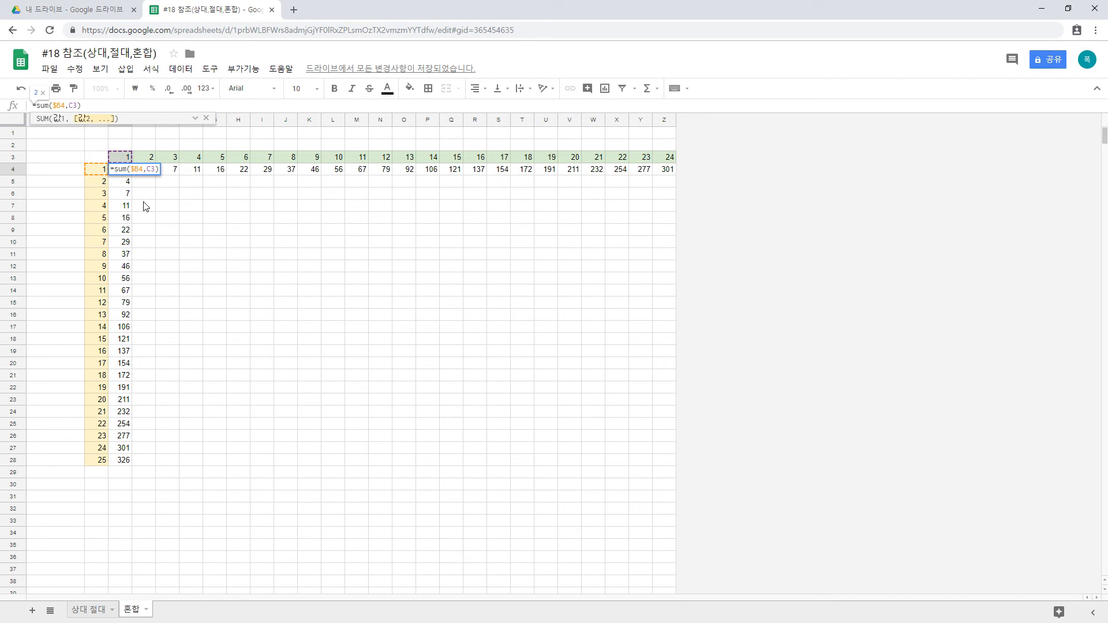
key("F4")
key("F4")
key("Return")
Step: Fill C4's mixed-reference formula down to C28 and across to Z4
left_click(123, 171)
left_click_drag(132, 175, 136, 452)
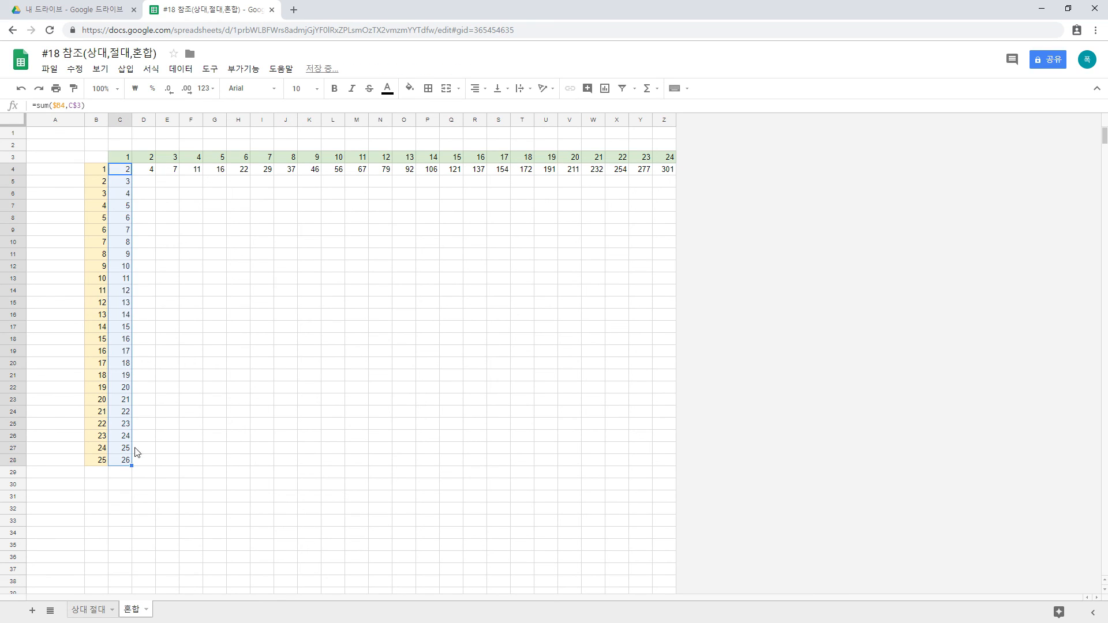
left_click(126, 170)
left_click_drag(133, 176, 687, 181)
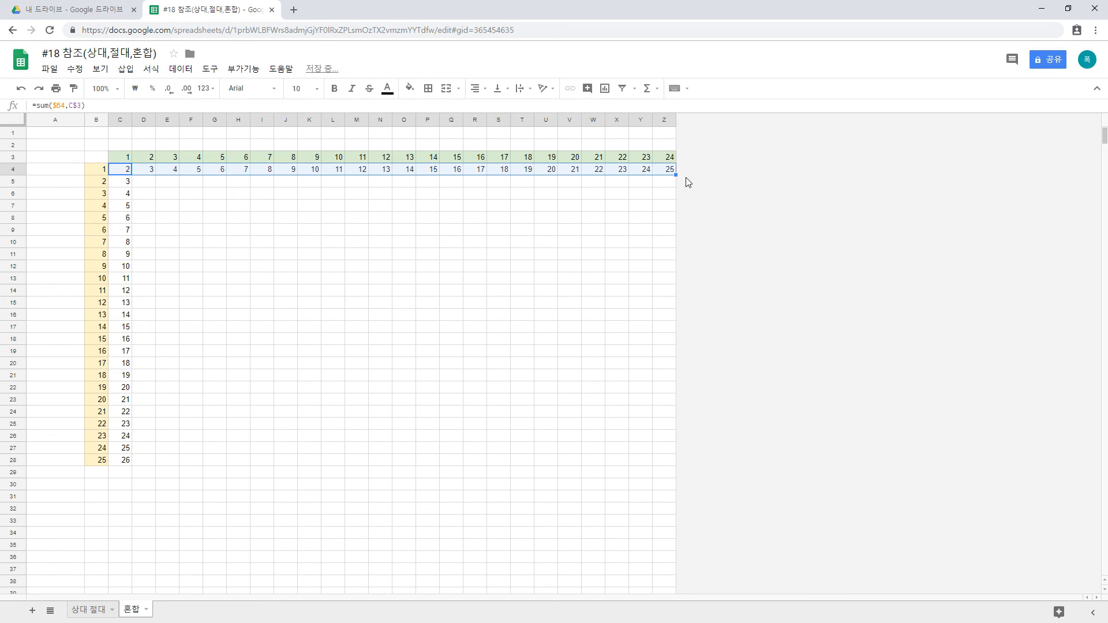
left_click(294, 243)
Step: Fill D4's mixed-reference formula down through D28
left_click(145, 169)
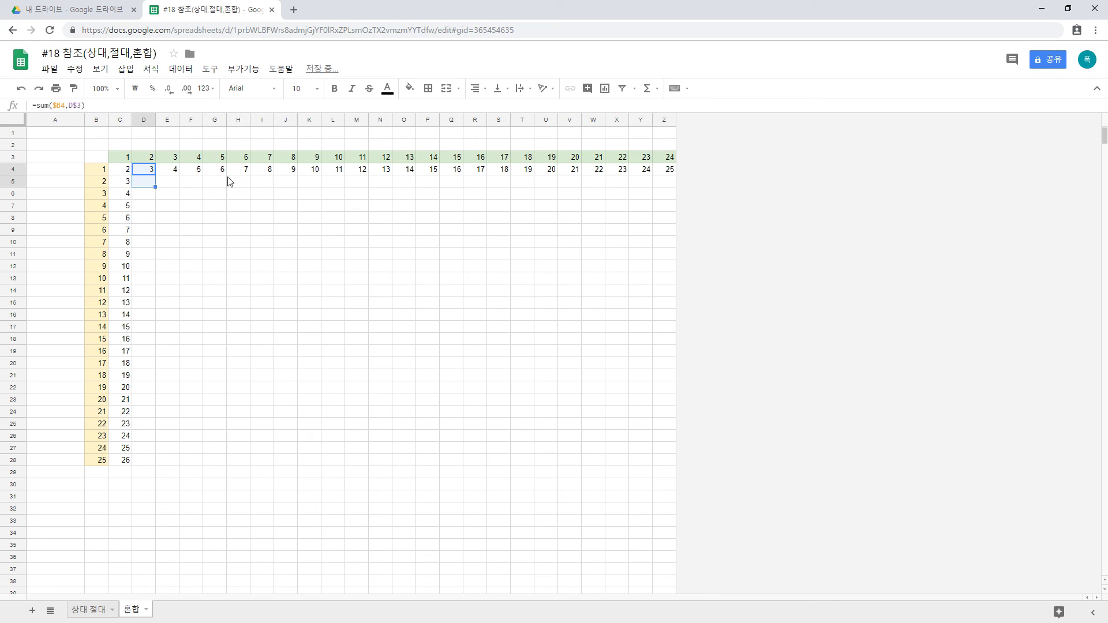
key("shift+Down")
key("shift+Down")
key("shift+Down")
key("shift+Down")
key("shift+Down")
key("shift+Down")
key("shift+Down")
key("shift+Down")
key("shift+Down")
key("shift+Down")
key("shift+Down")
key("shift+Down")
key("shift+Down")
key("shift+Down")
key("shift+Down")
key("shift+Down")
key("shift+Down")
key("shift+Down")
key("shift+Down")
key("shift+Down")
key("shift+Down")
key("ctrl+d")
Step: Fill E4's mixed-reference formula down through E28
key("Right")
key("shift+Down")
key("shift+Down")
key("shift+Down")
key("shift+Down")
key("shift+Down")
key("shift+Down")
key("shift+Down")
key("shift+Down")
key("shift+Down")
key("shift+Down")
key("shift+Down")
key("shift+Down")
key("shift+Down")
key("shift+Down")
key("shift+Down")
key("shift+Down")
key("shift+Down")
key("shift+Down")
key("shift+Down")
key("shift+Down")
key("shift+Down")
key("shift+Down")
key("shift+Down")
key("shift+Down")
key("shift+Down")
key("shift+Down")
key("shift+Up")
key("shift+Up")
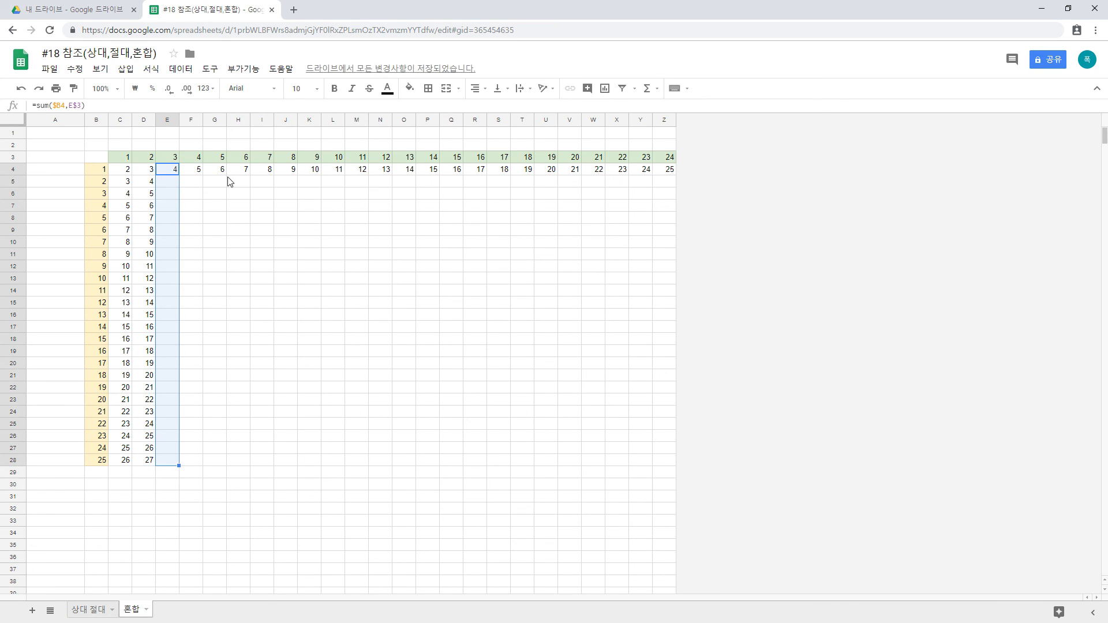
key("ctrl+d")
Step: Fill F4's mixed-reference formula down through F28 and check the formula in D7
key("Right")
key("shift+Down")
key("shift+Down")
key("shift+Down")
key("shift+Down")
key("shift+Down")
key("shift+Down")
key("shift+Down")
key("shift+Down")
key("shift+Down")
key("shift+Down")
key("shift+Down")
key("shift+Down")
key("shift+Down")
key("shift+Down")
key("shift+Down")
key("shift+Down")
key("shift+Down")
key("shift+Down")
key("shift+Down")
key("shift+Down")
key("shift+Down")
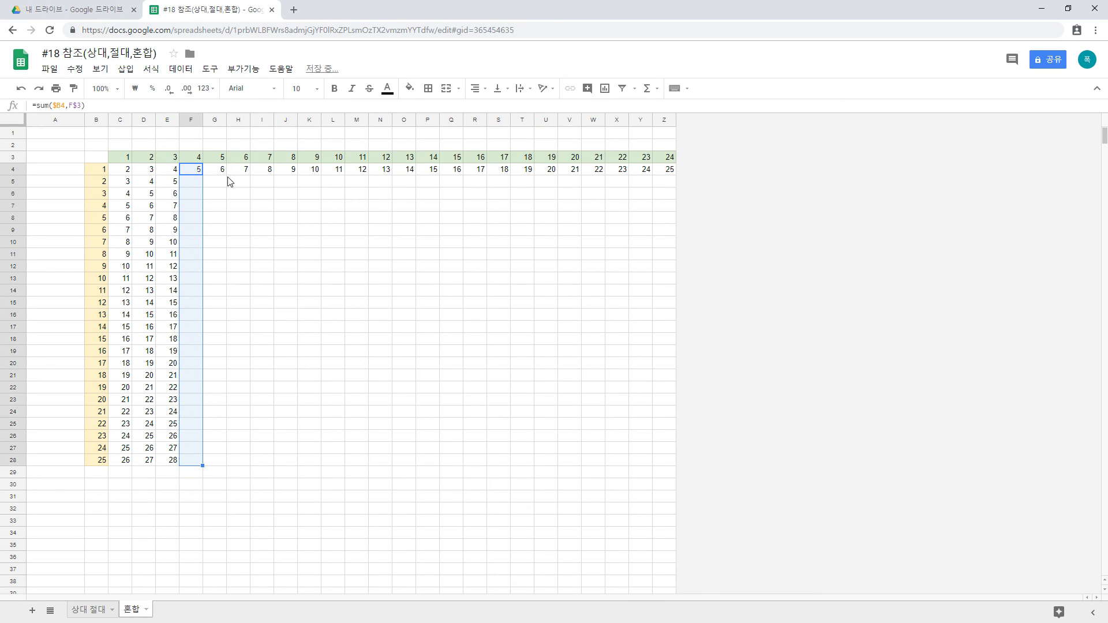
key("Right")
left_click(144, 204)
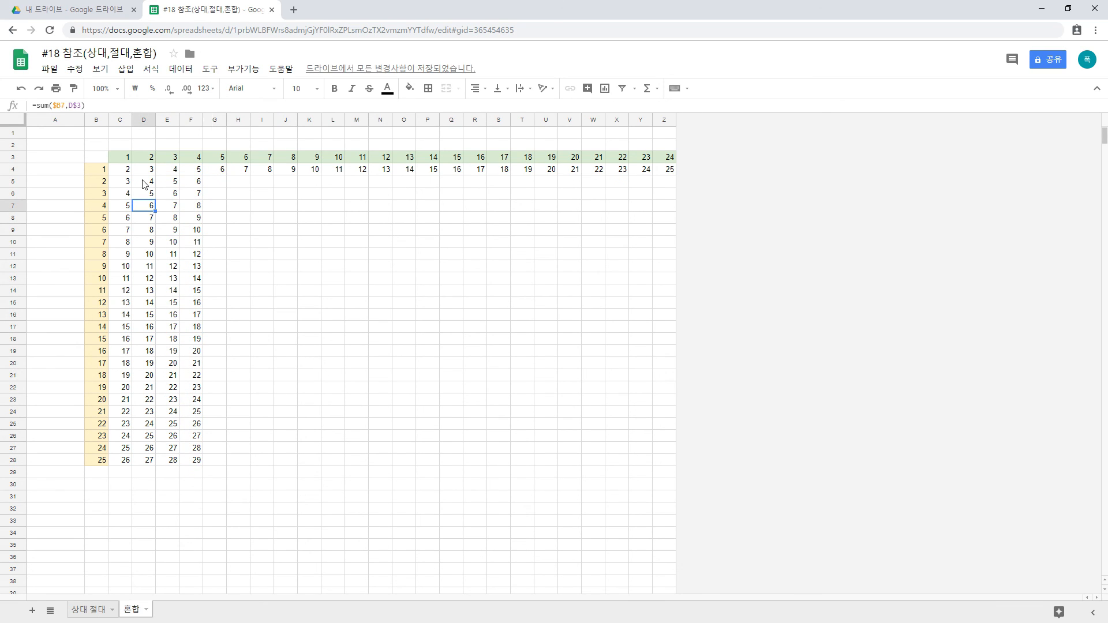